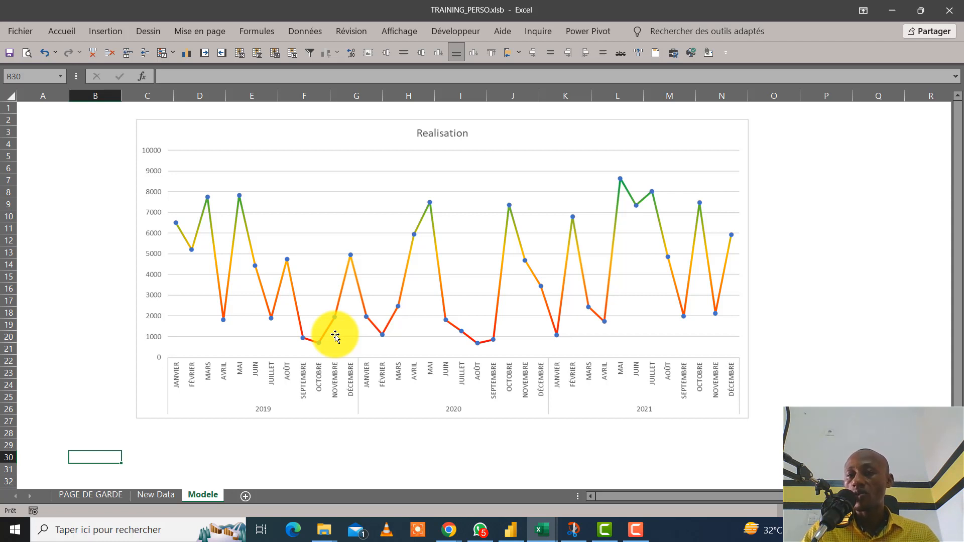
Switch to the New Data sheet and review the 2019 and 2020 month groups in the table.
left_click(149, 501)
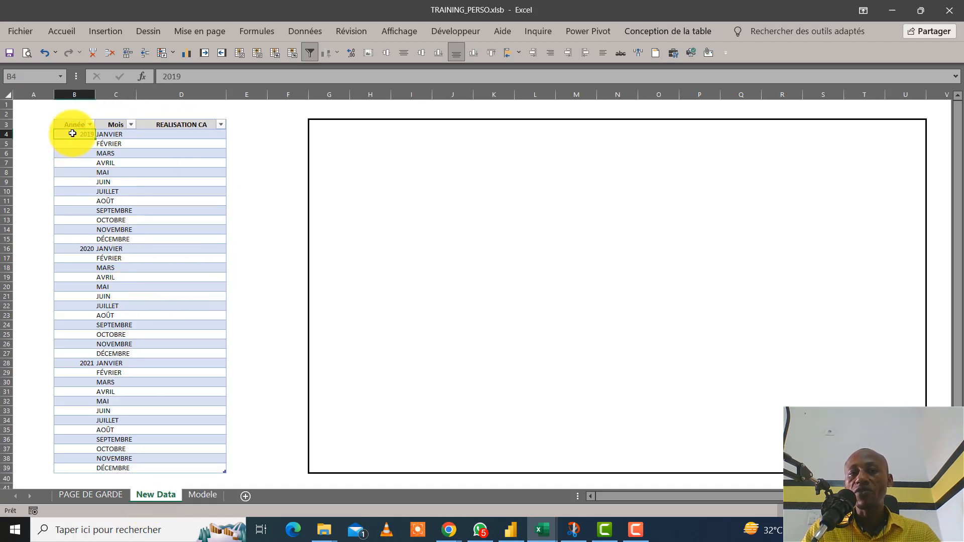
left_click_drag(71, 137, 76, 245)
left_click_drag(118, 134, 80, 352)
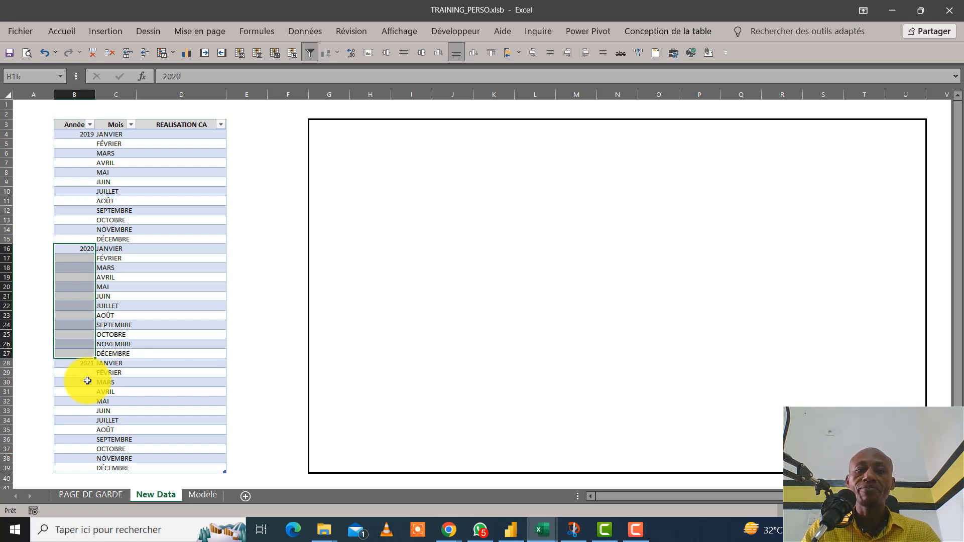
Fill the whole REALISATION CA column, D4:D39, with the formula =ALEA.ENTRE.BORNES(500;9500).
left_click(178, 134)
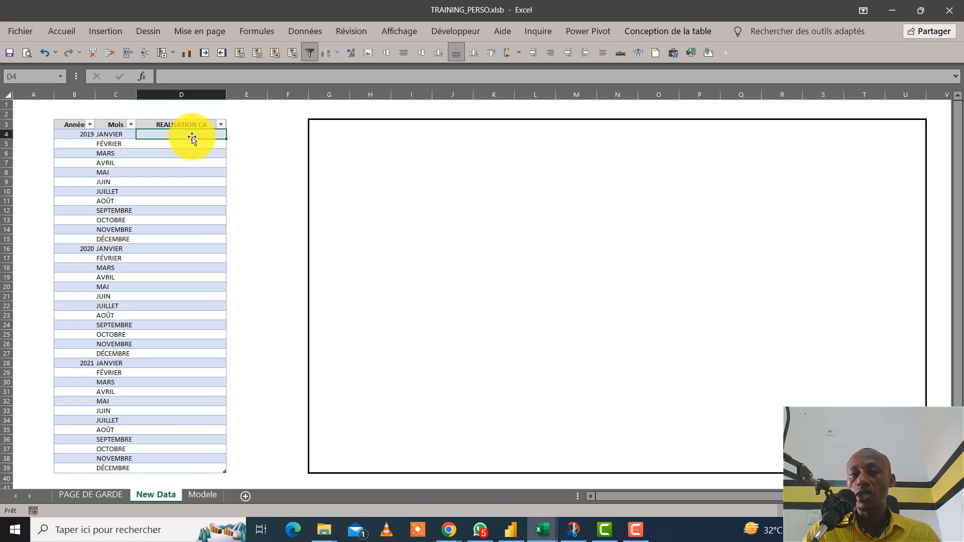
left_click_drag(190, 133, 167, 466)
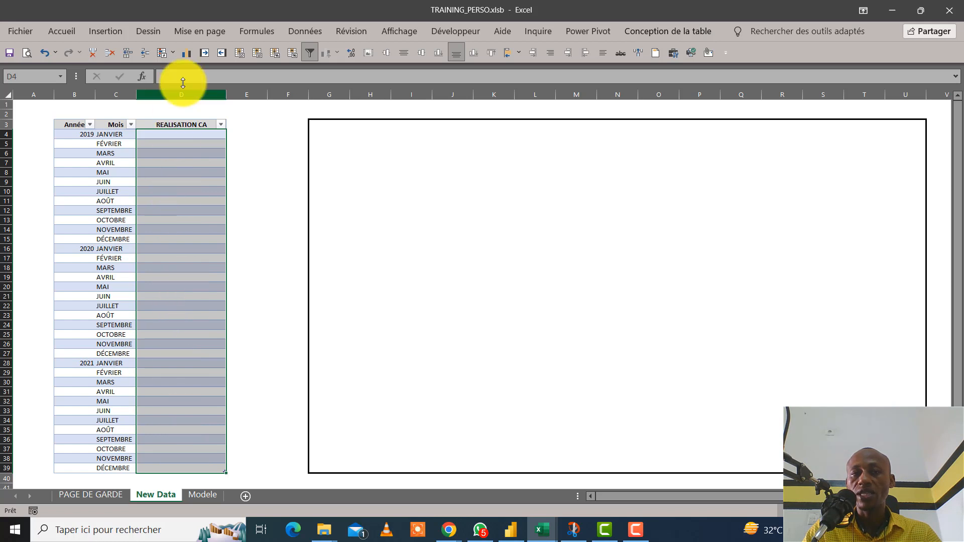
left_click(166, 76)
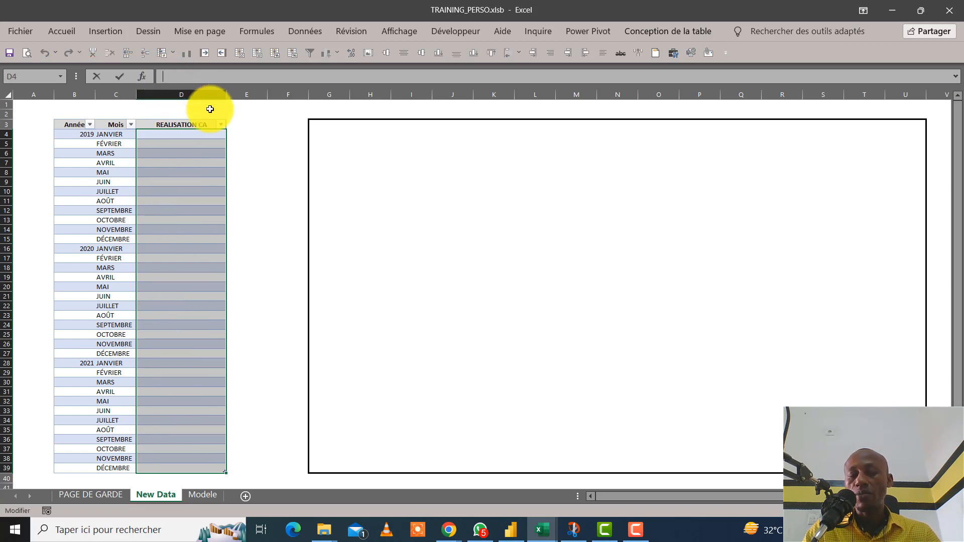
type("=")
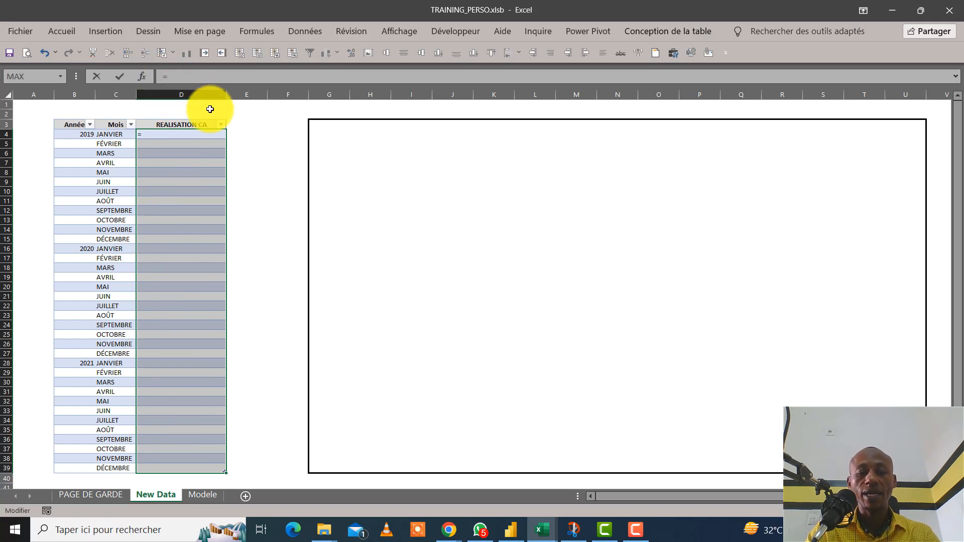
type("ALE")
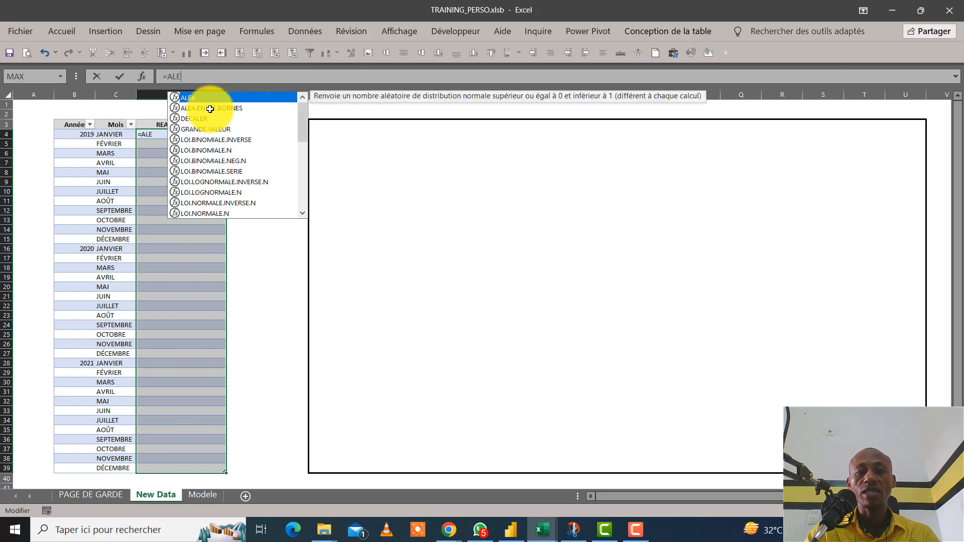
left_click(210, 109)
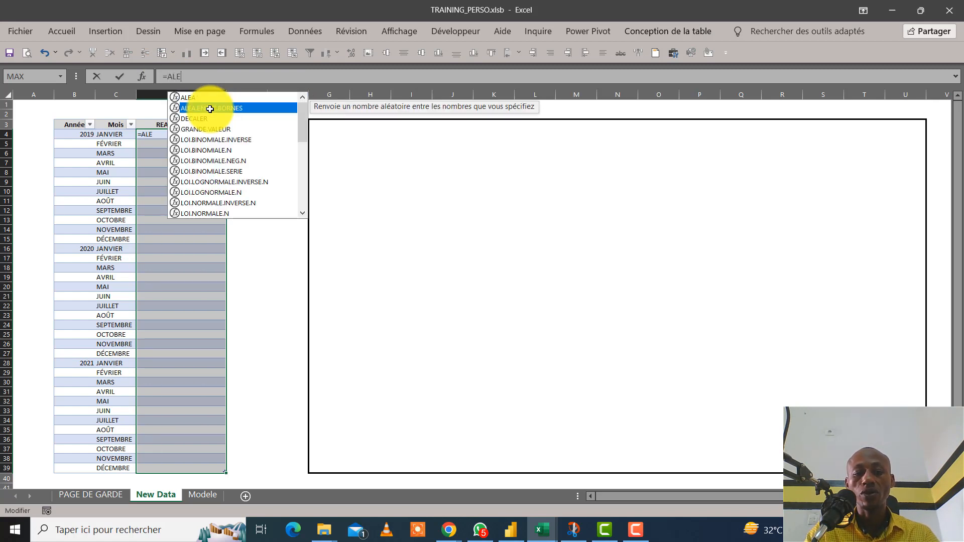
double_click(210, 109)
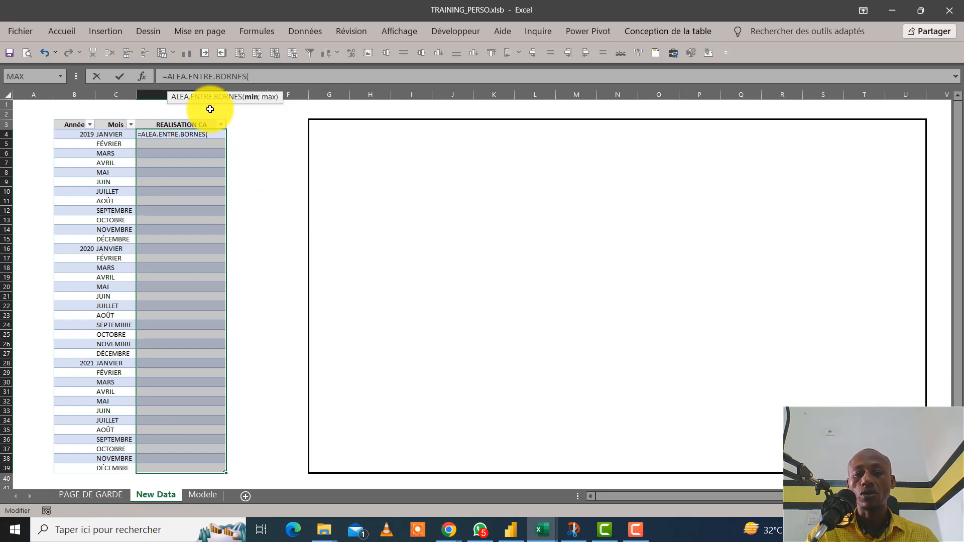
type("500")
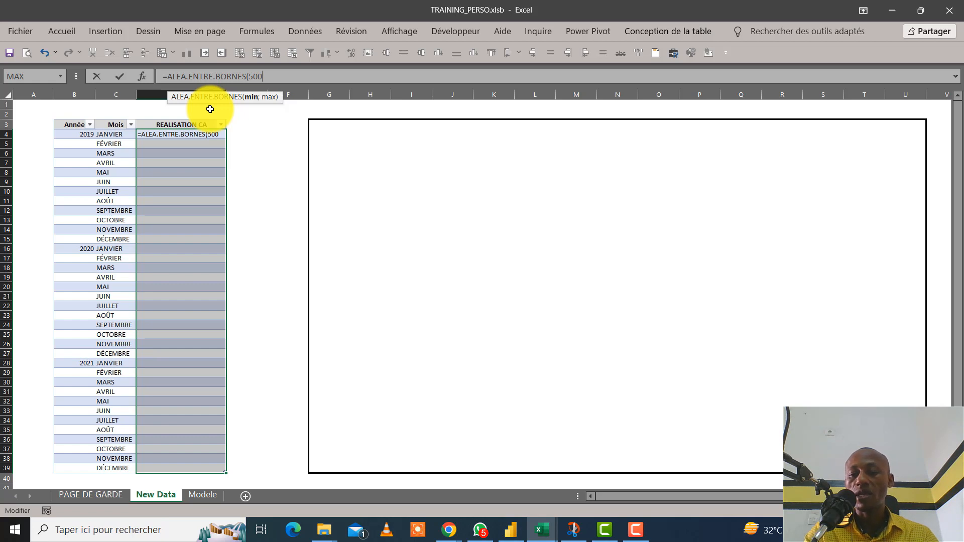
type(";9500")
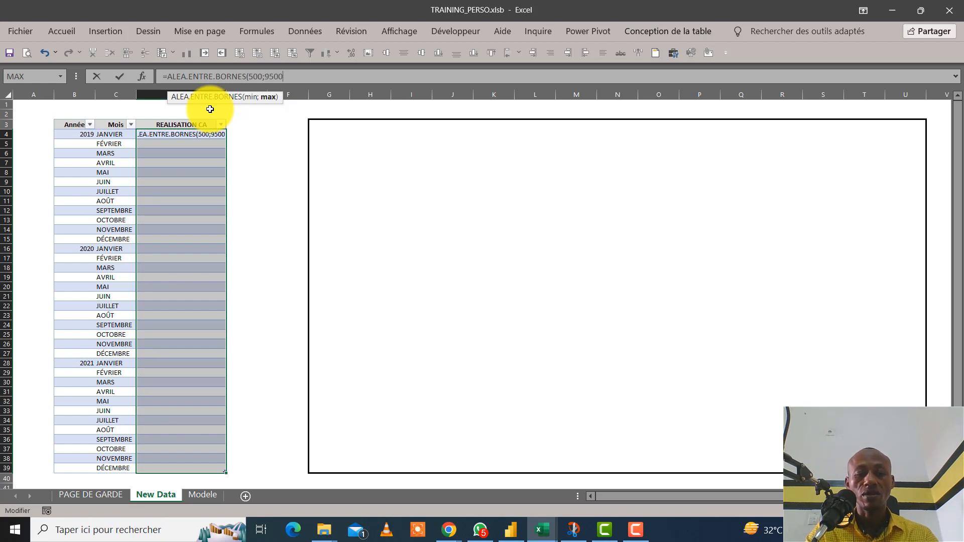
type(")")
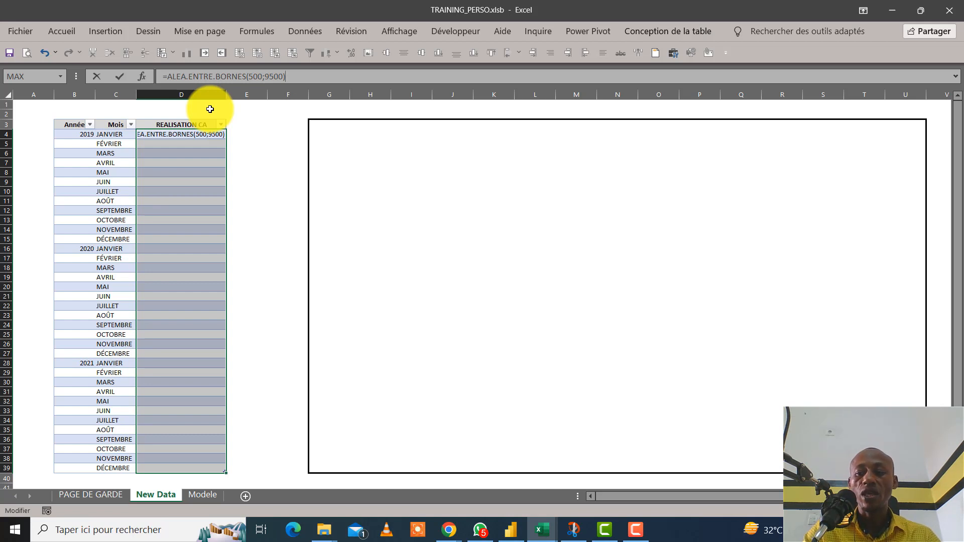
key("ctrl+Return")
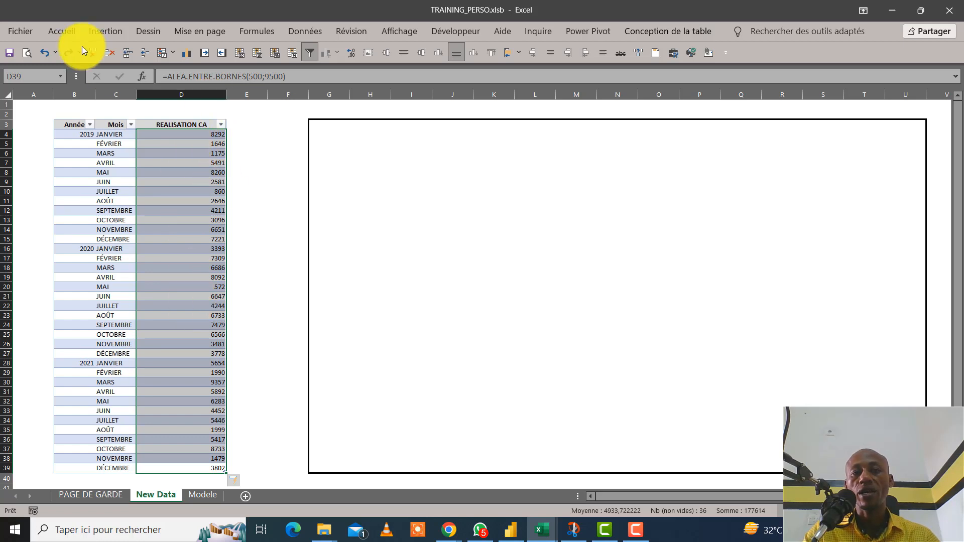
Format the REALISATION CA values with a thousands separator and no decimals.
left_click(56, 31)
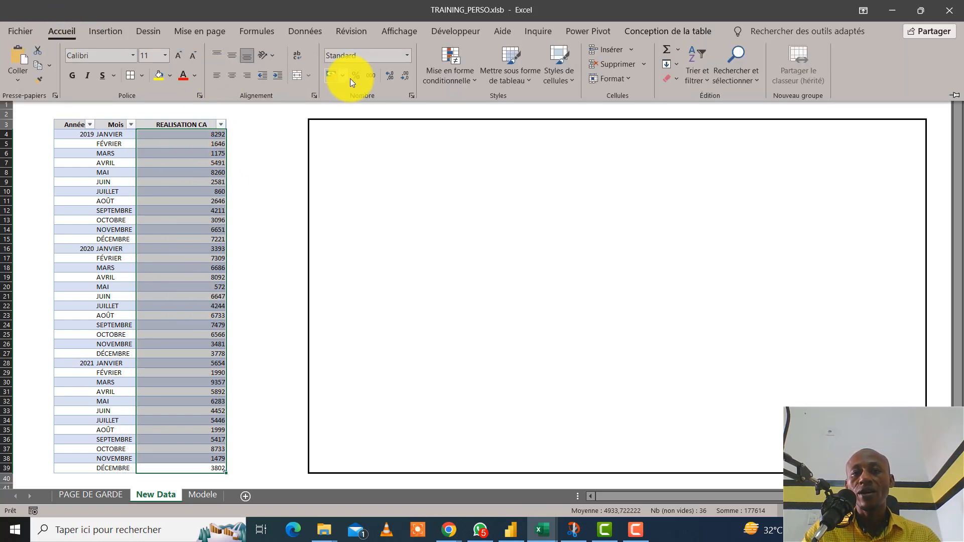
left_click(369, 76)
left_click(408, 76)
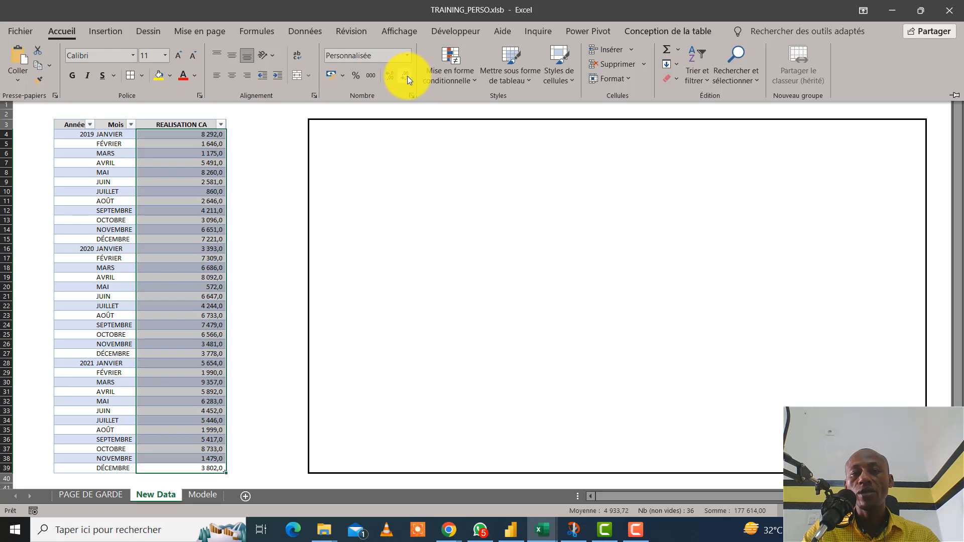
left_click(408, 75)
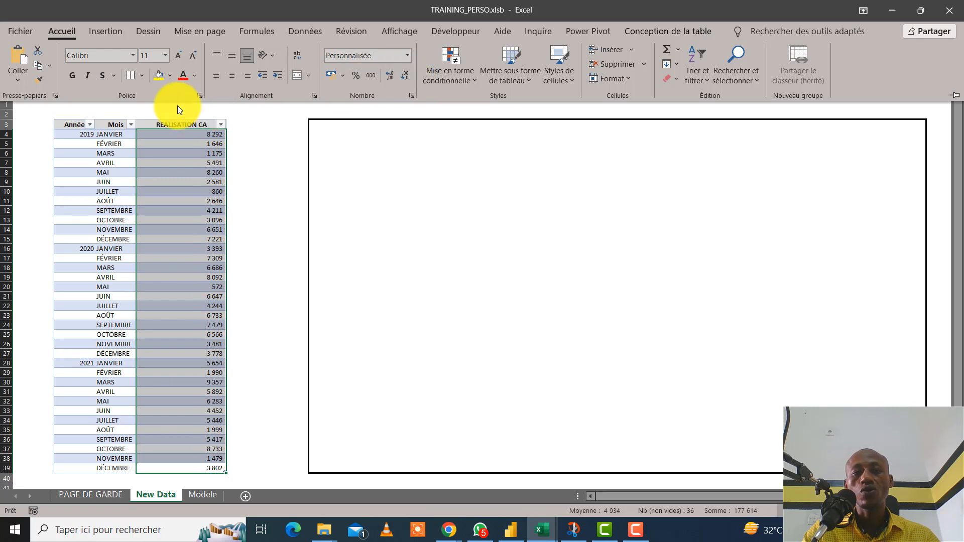
Increase the font size of the REALISATION CA values to 16.
left_click(178, 57)
left_click(179, 56)
left_click(178, 56)
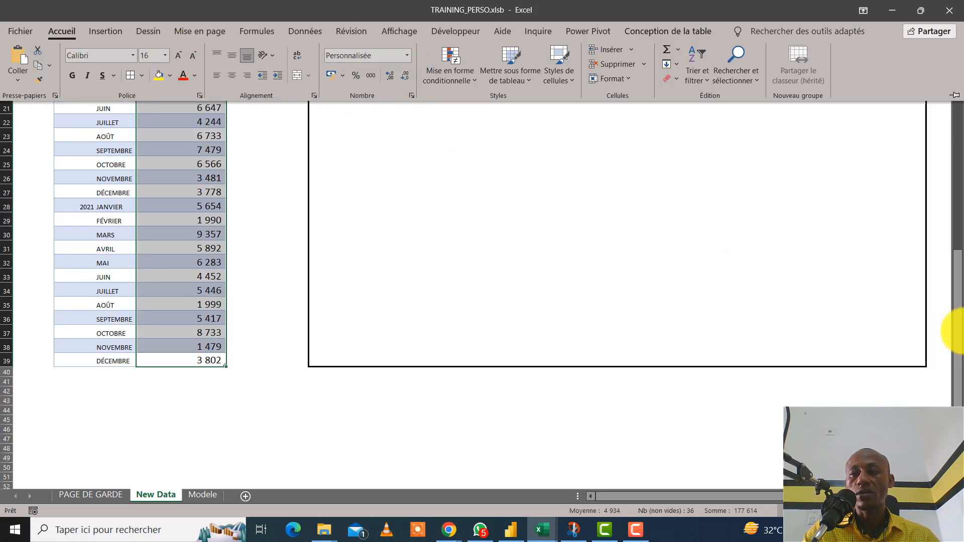
left_click_drag(958, 312, 943, 140)
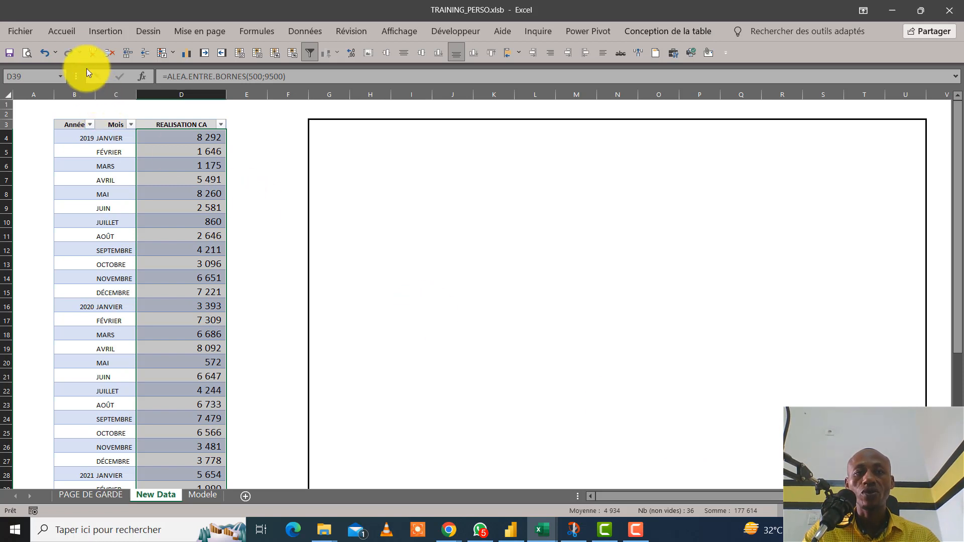
Undo the last two font size increases on the REALISATION CA values.
left_click(45, 52)
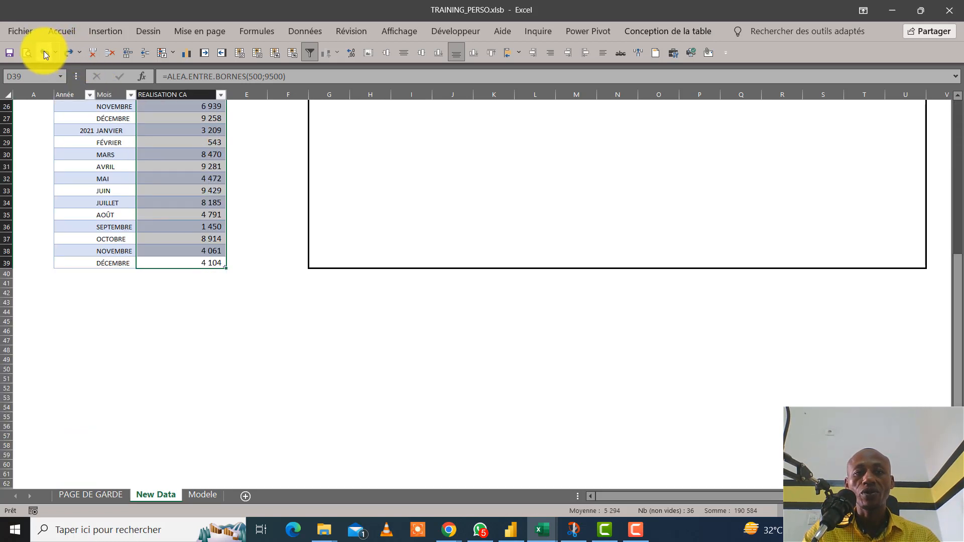
left_click_drag(961, 318, 947, 123)
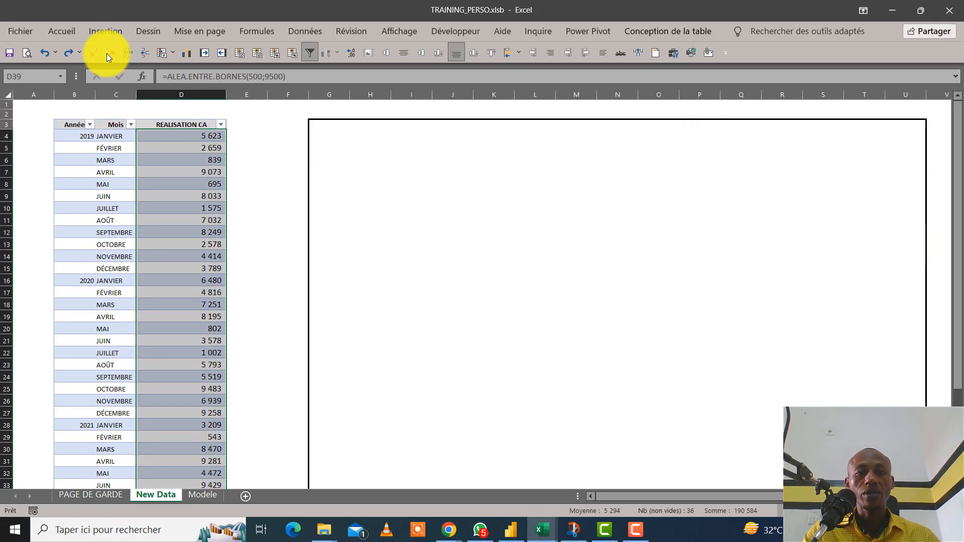
left_click(41, 52)
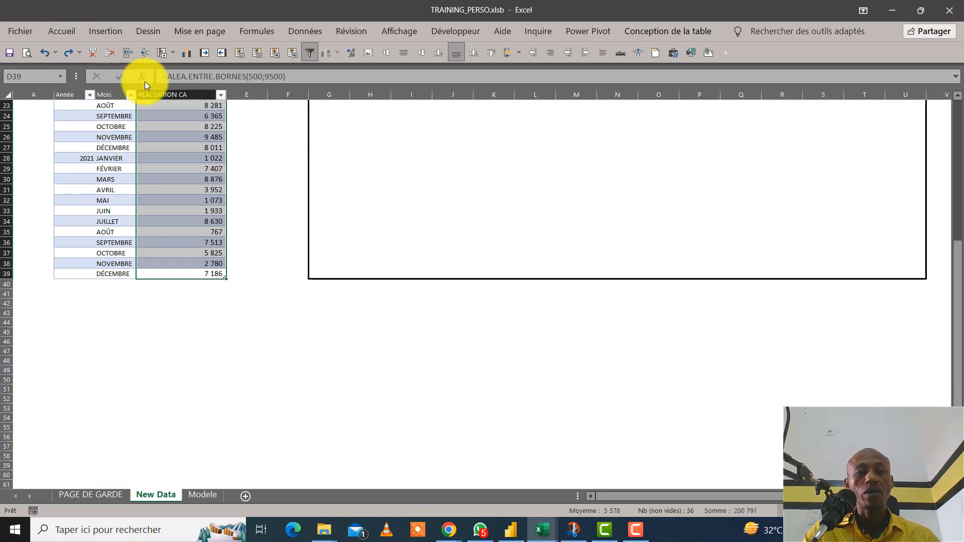
left_click_drag(949, 274, 942, 145)
left_click(190, 189)
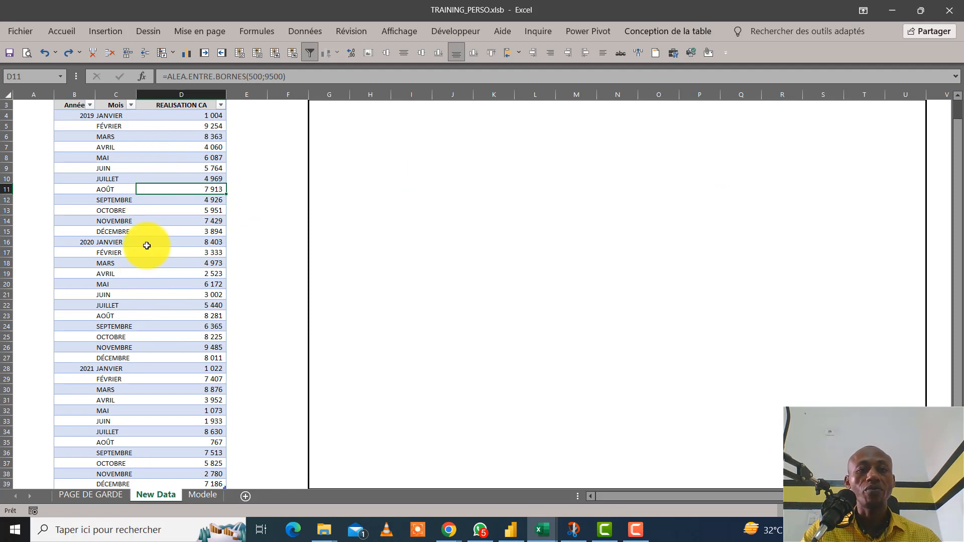
Insert a basic 2D line chart from the entire table, B3:D39, including its headers.
left_click(75, 105)
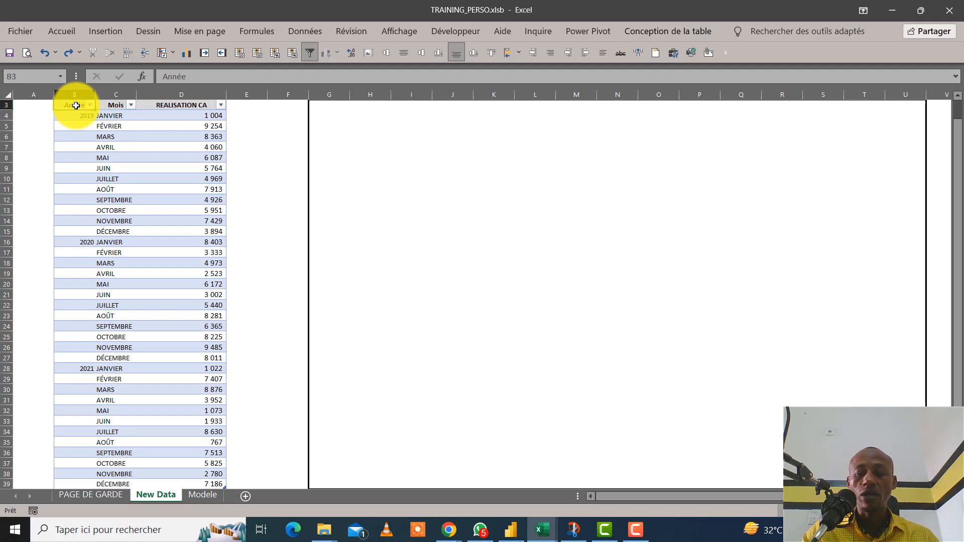
key("shift+Down")
key("ctrl+shift+Down")
key("ctrl+shift+Down")
key("ctrl+shift+Down")
key("ctrl+shift+Down")
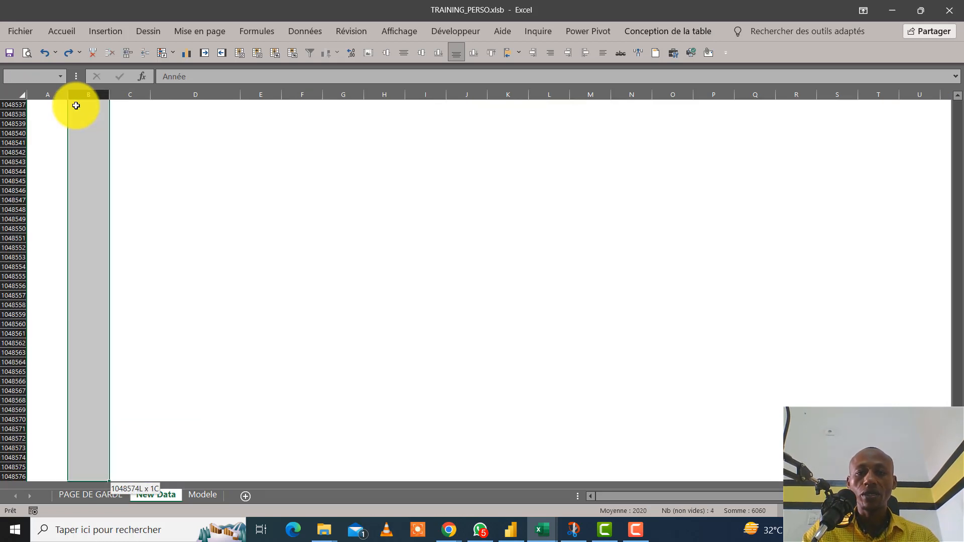
key("ctrl+shift+Up")
key("ctrl+shift+Right")
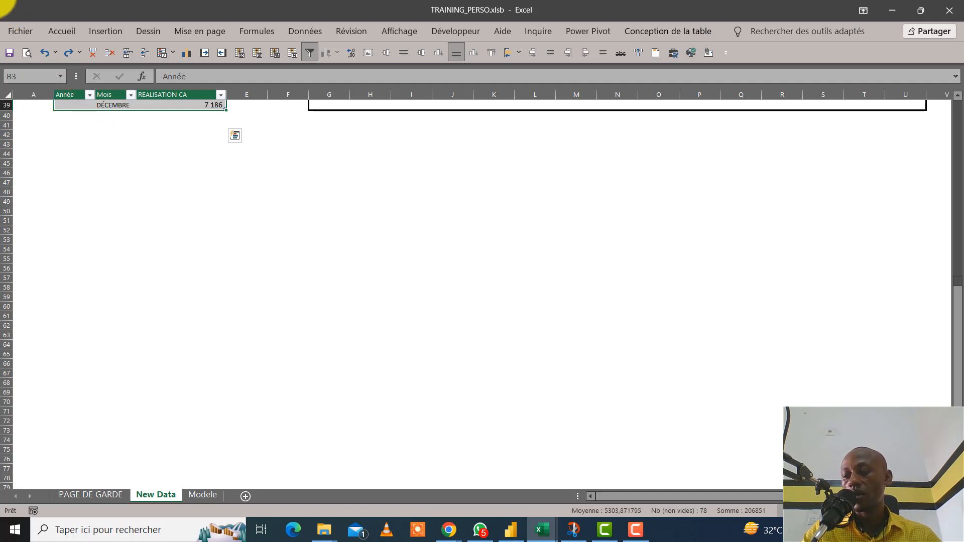
left_click(122, 30)
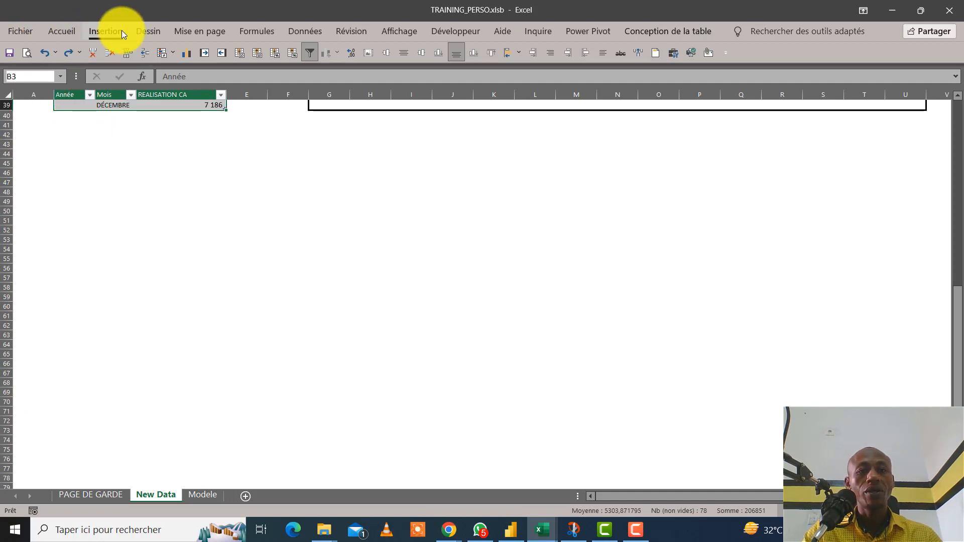
left_click(405, 64)
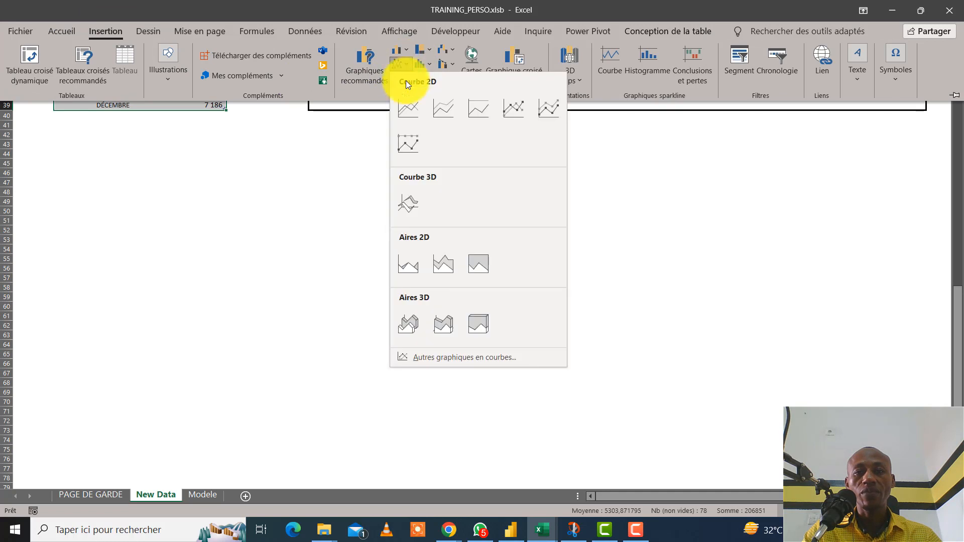
left_click(414, 112)
Move the REALISATION CA chart into the upper-left corner of the bordered frame beside the table.
left_click_drag(958, 316, 958, 211)
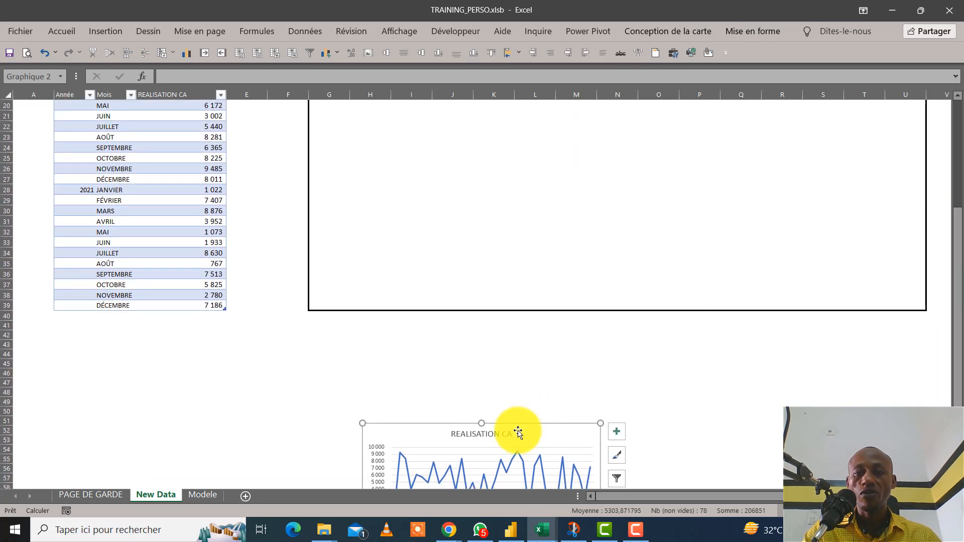
left_click_drag(525, 426, 555, 122)
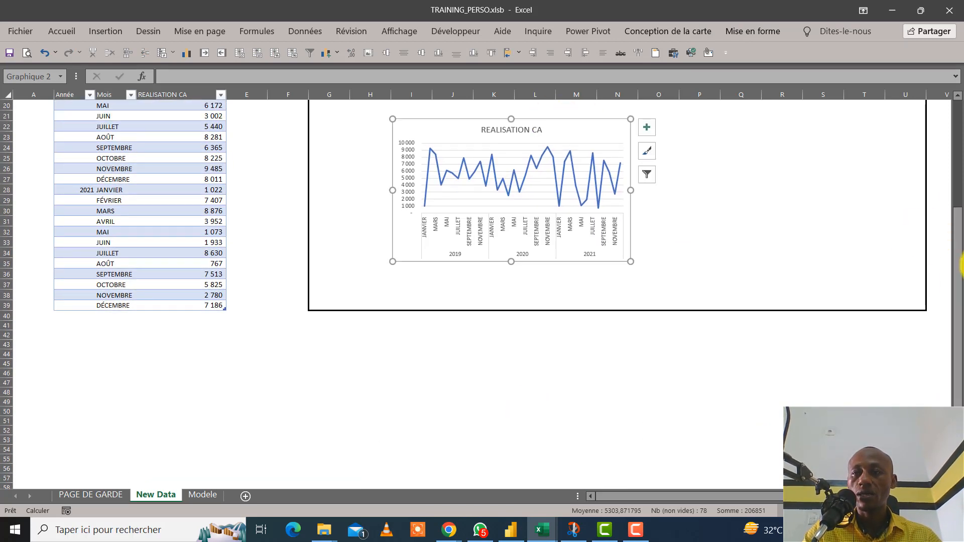
left_click_drag(957, 256, 952, 151)
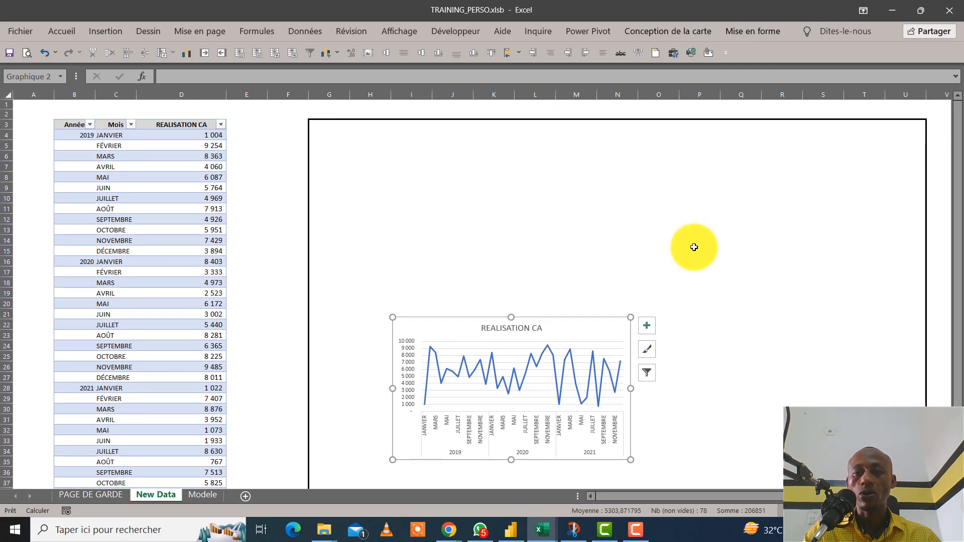
left_click_drag(599, 314, 531, 133)
Enlarge the chart to nearly the full width of the bordered frame and increase its height.
left_click_drag(561, 278, 915, 437)
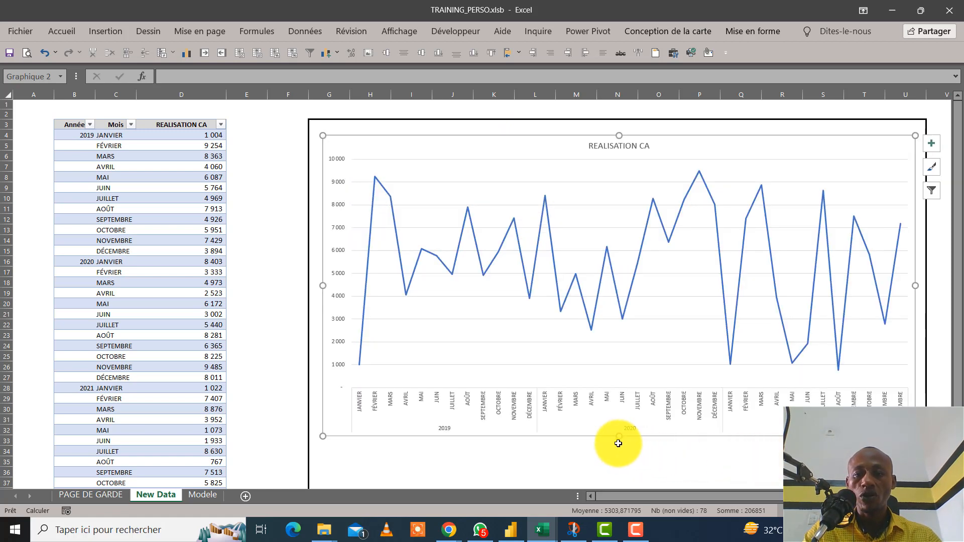
left_click_drag(619, 435, 619, 495)
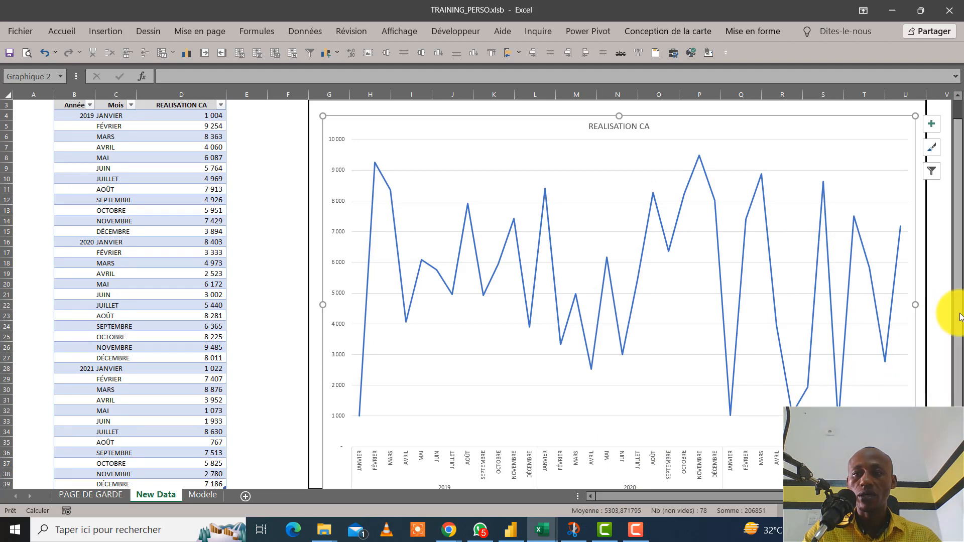
scroll(960, 316, "up", 1)
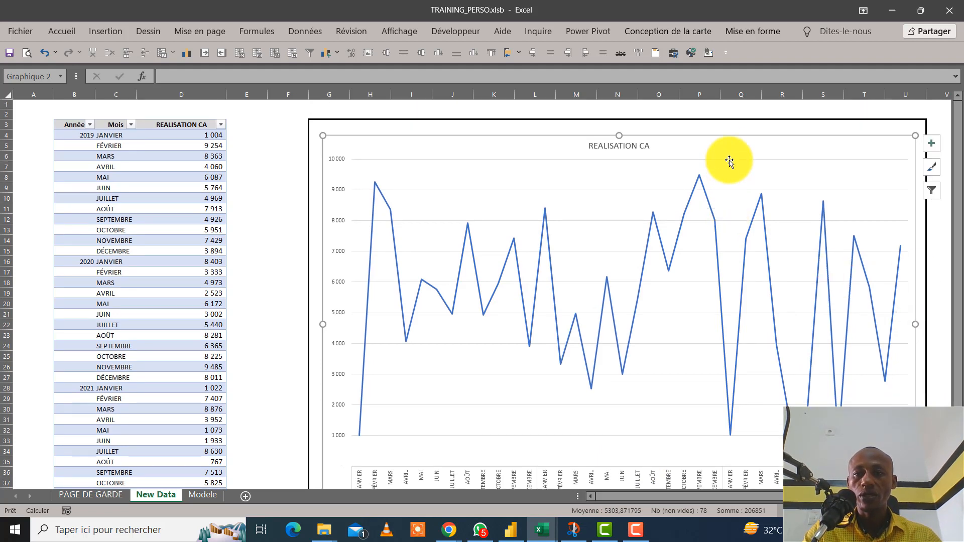
Nudge the chart closer to the frame's upper-left corner and shorten it to end around row 31.
left_click_drag(731, 137, 717, 125)
left_click_drag(958, 216, 960, 249)
left_click_drag(605, 429, 605, 384)
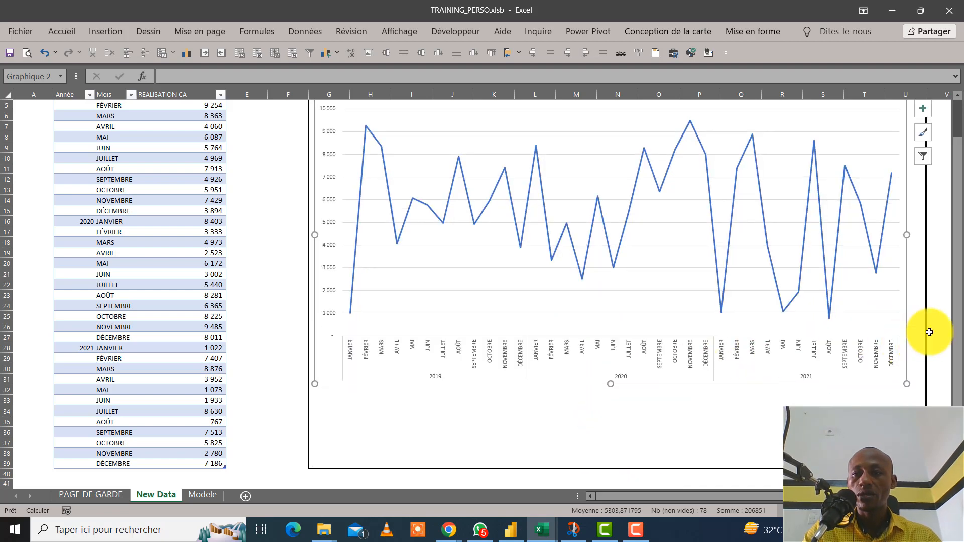
left_click_drag(959, 304, 960, 242)
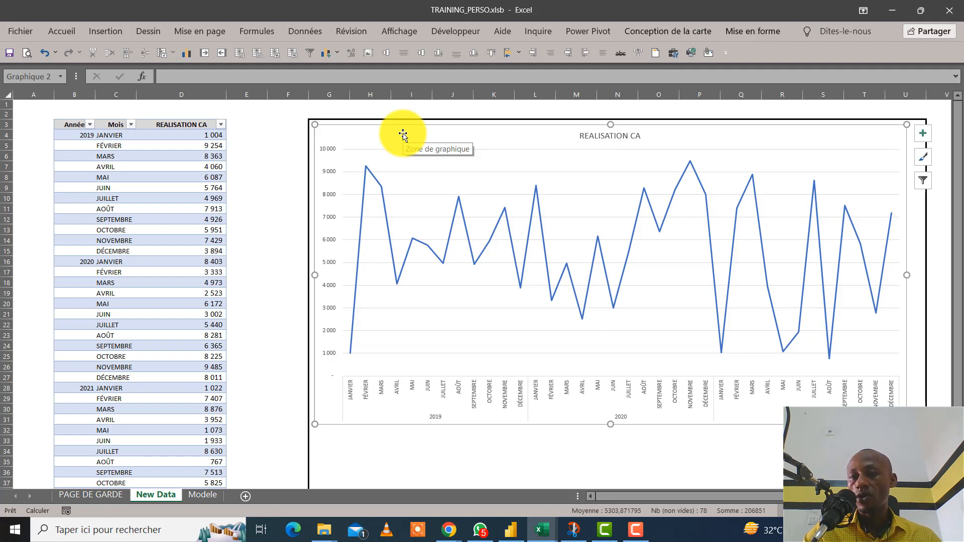
Format the REALISATION CA series with a gradient line (Trait dégradé).
left_click(382, 200)
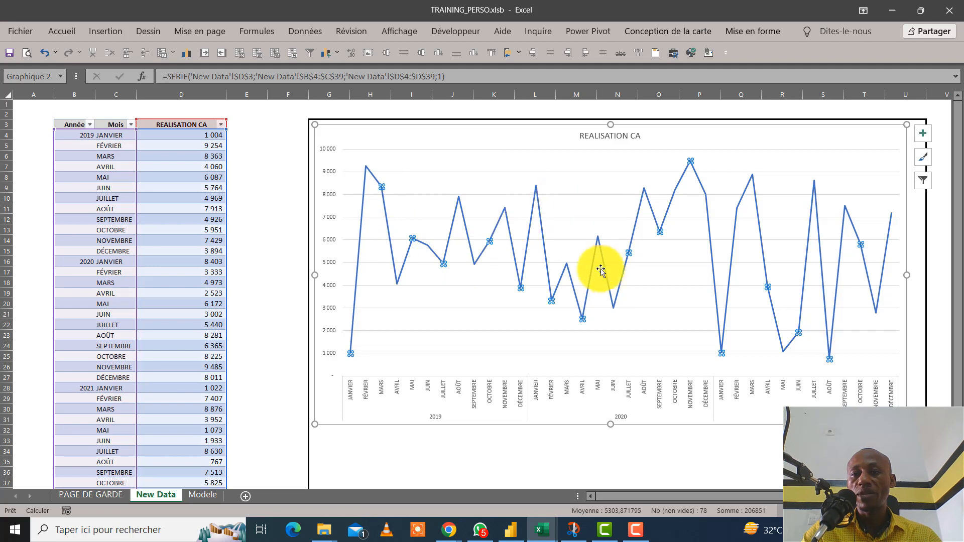
mouse_move(631, 243)
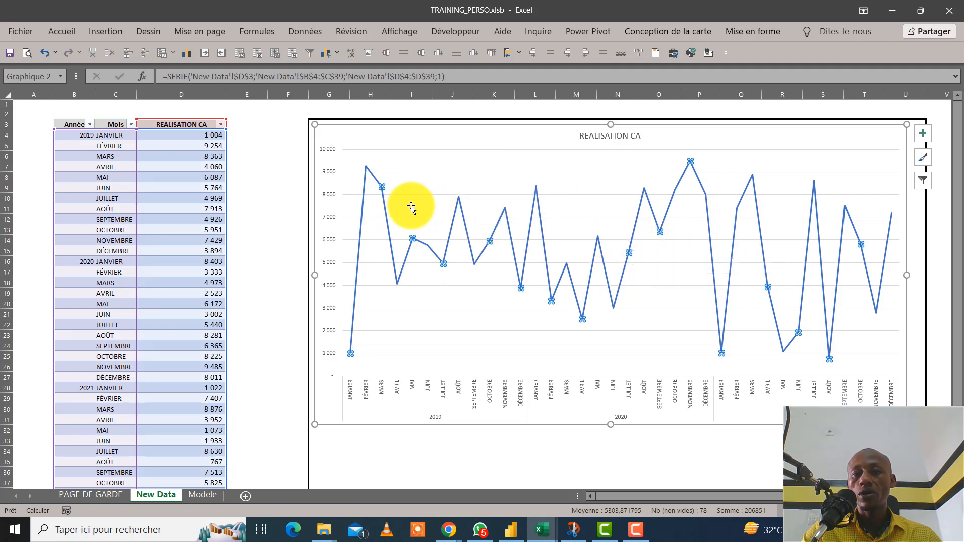
mouse_move(382, 202)
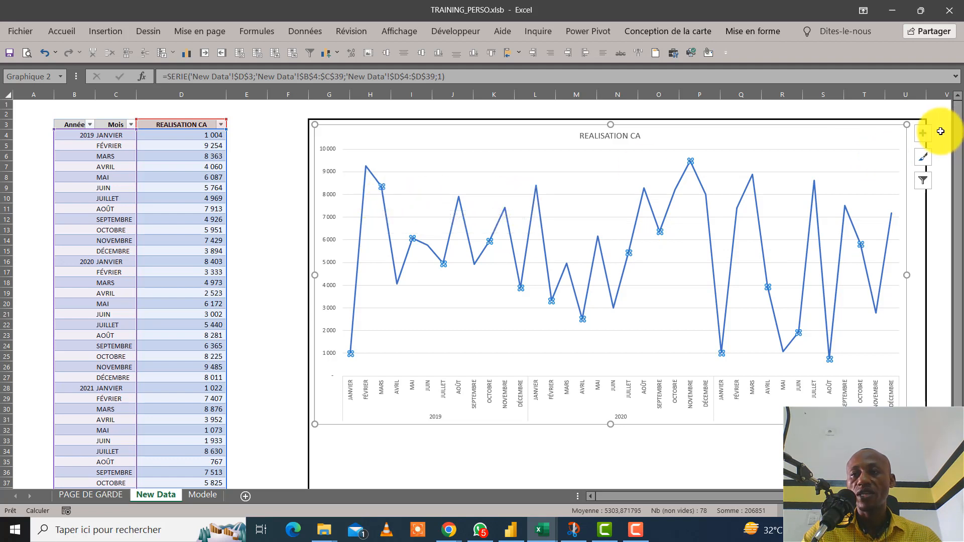
left_click(924, 134)
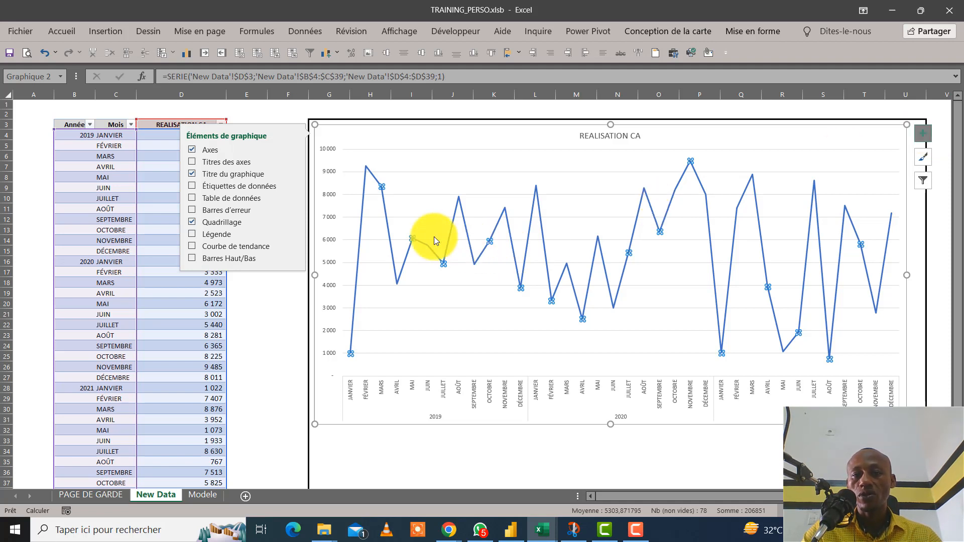
right_click(385, 207)
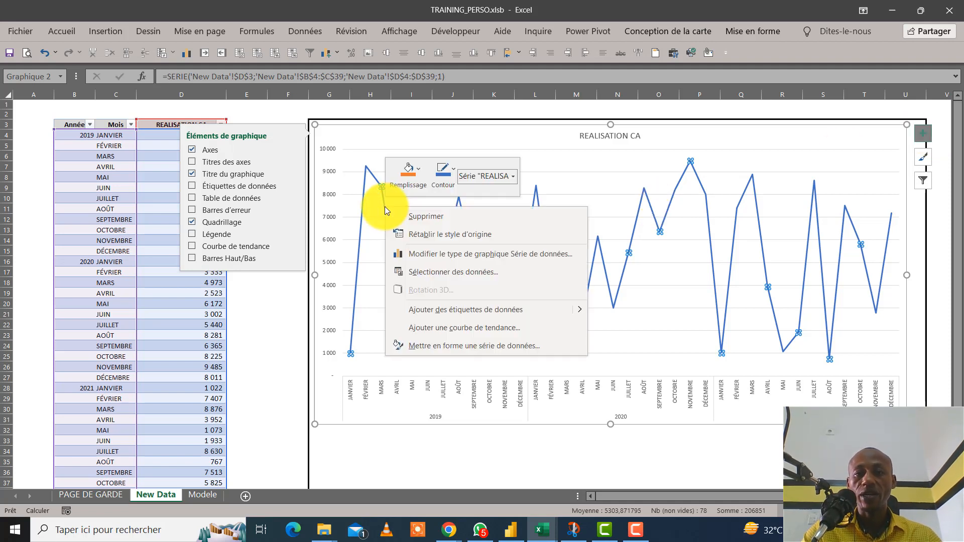
left_click(495, 347)
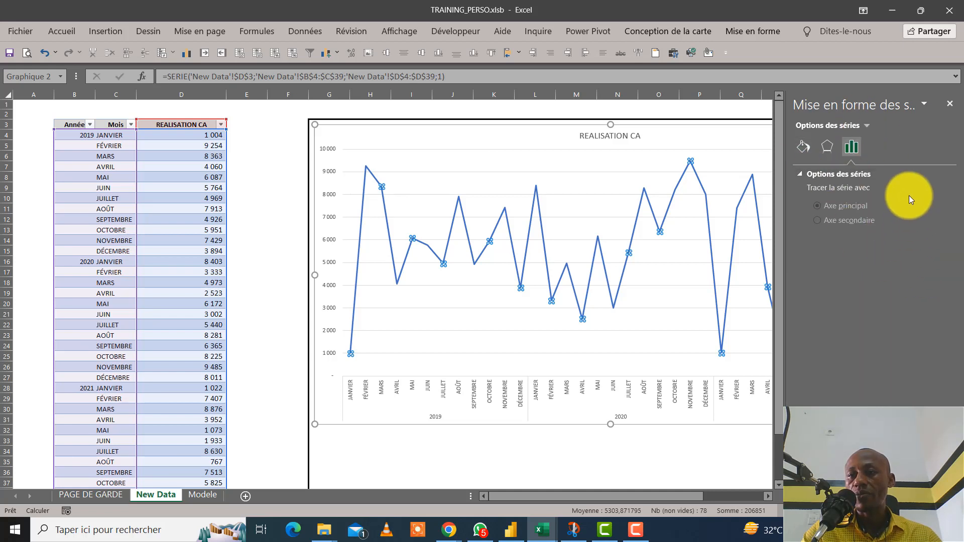
left_click(806, 150)
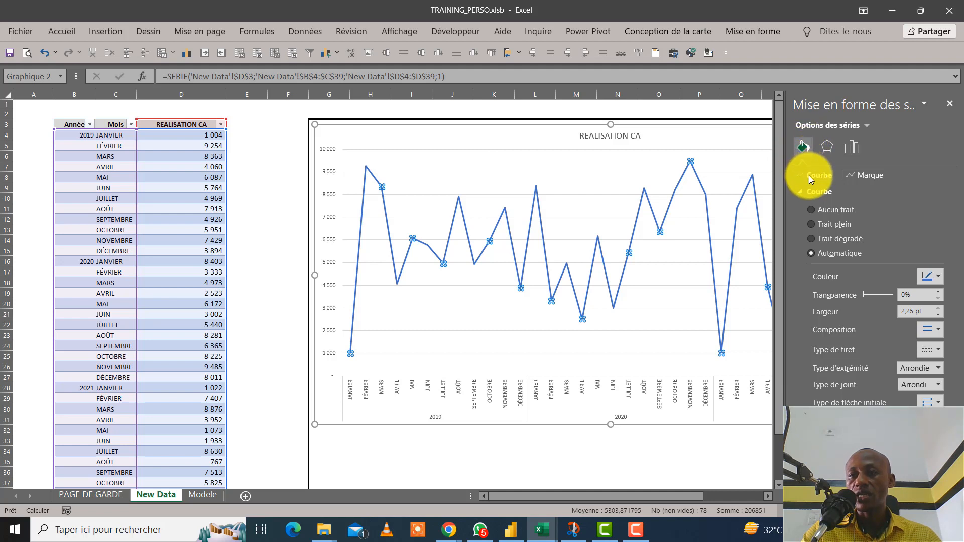
left_click(812, 239)
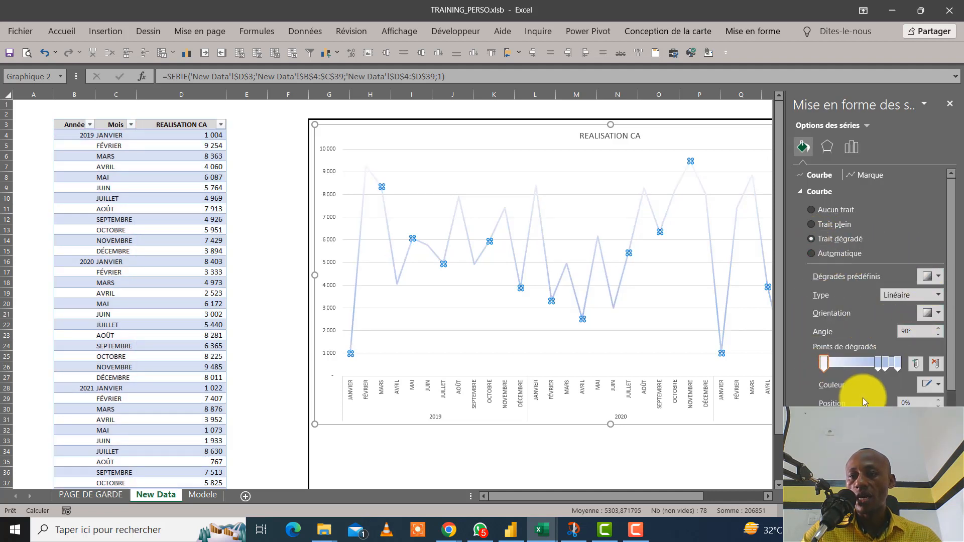
Reduce the line's gradient to three stops by removing one intermediate stop, and place the remaining middle stop at 52%.
left_click(898, 363)
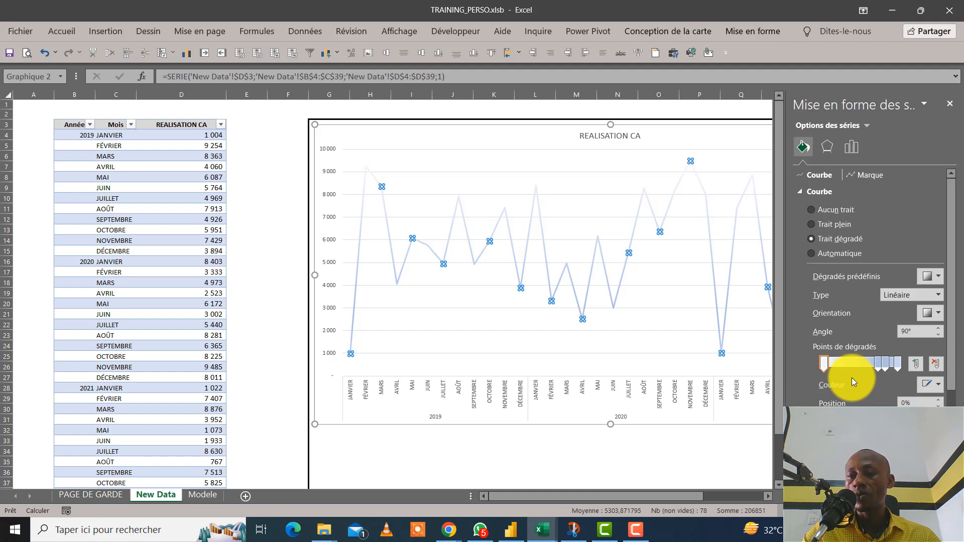
mouse_move(885, 366)
left_mouse_down()
mouse_move(855, 366)
mouse_move(874, 365)
mouse_move(868, 372)
left_mouse_up()
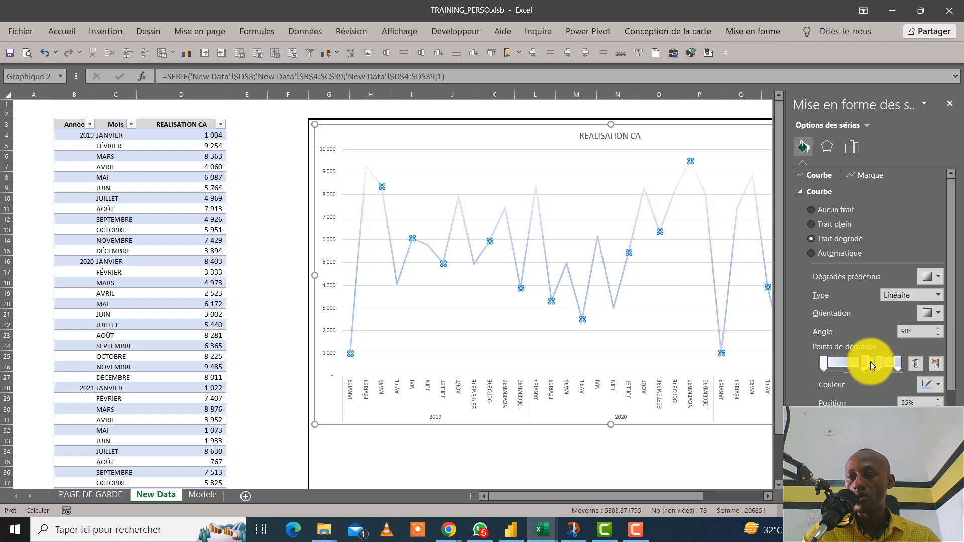
left_click(936, 364)
mouse_move(871, 366)
left_mouse_down()
mouse_move(857, 364)
mouse_move(866, 362)
left_mouse_up()
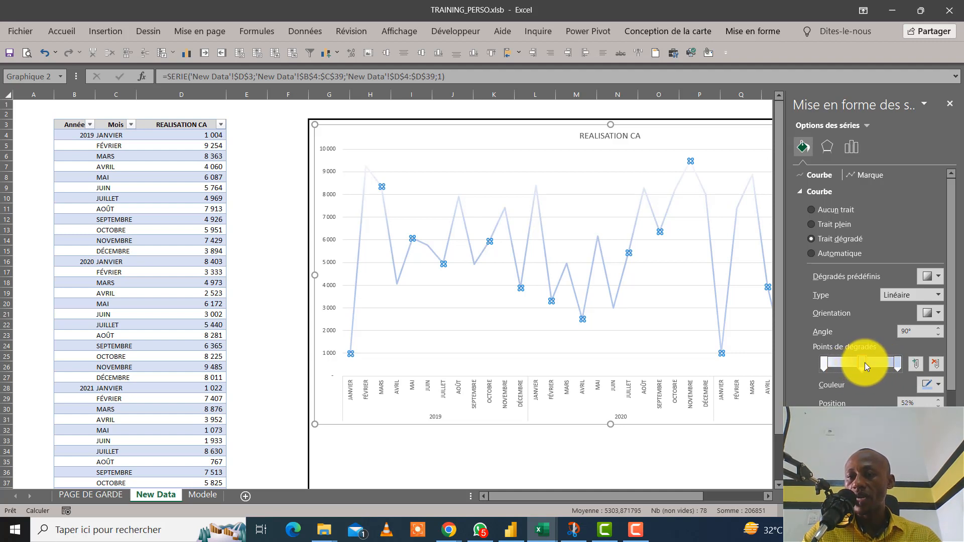
Color the three gradient stops green at 0%, orange at 52% and red at 100%.
left_click(827, 366)
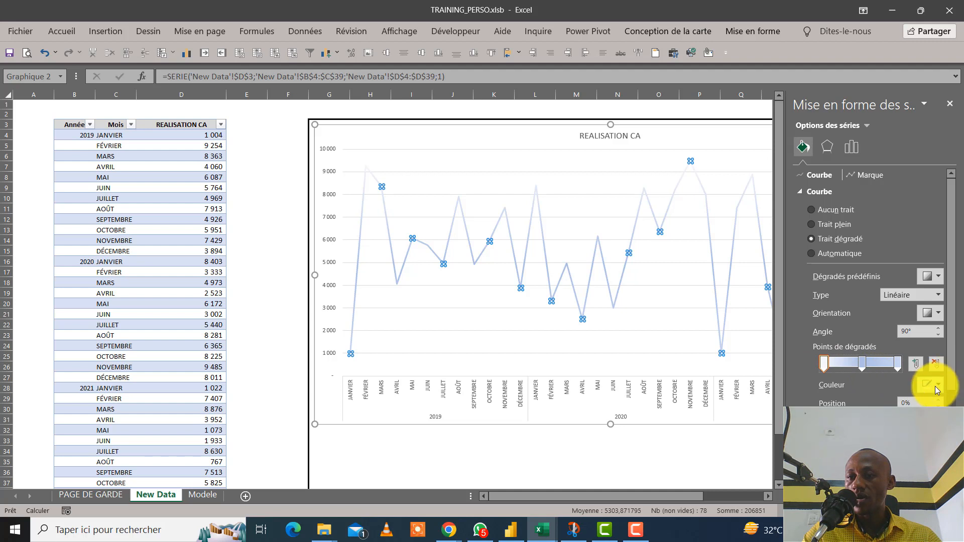
left_click(936, 387)
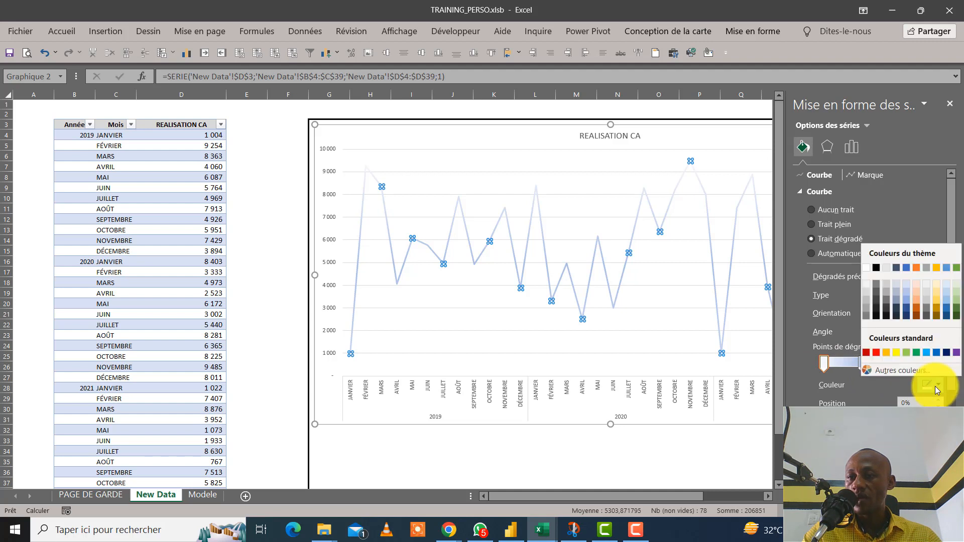
left_click(914, 354)
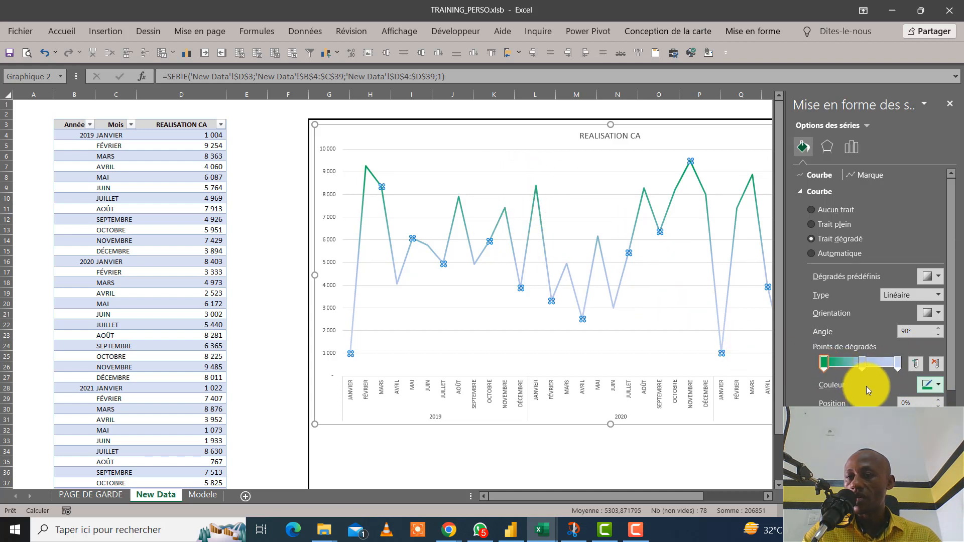
left_click(863, 365)
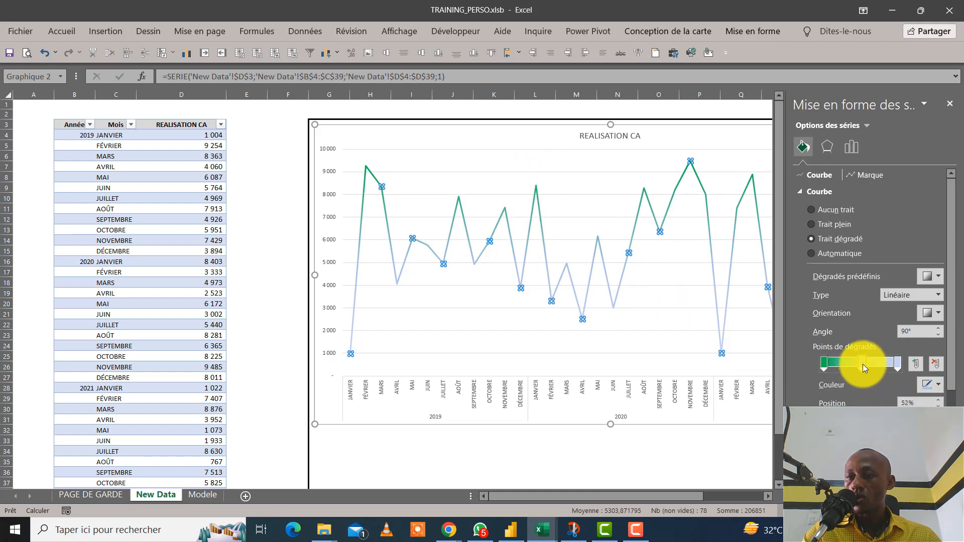
left_click(938, 385)
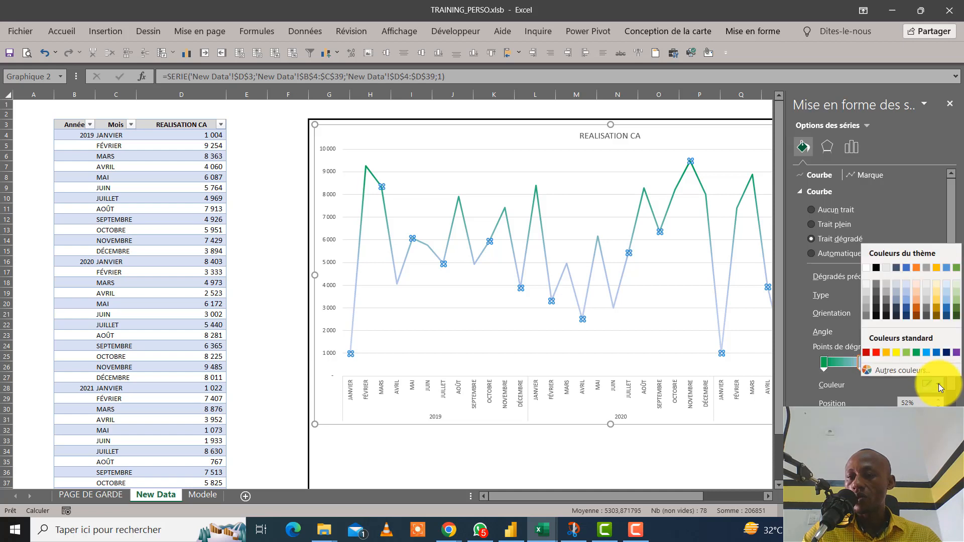
left_click(884, 352)
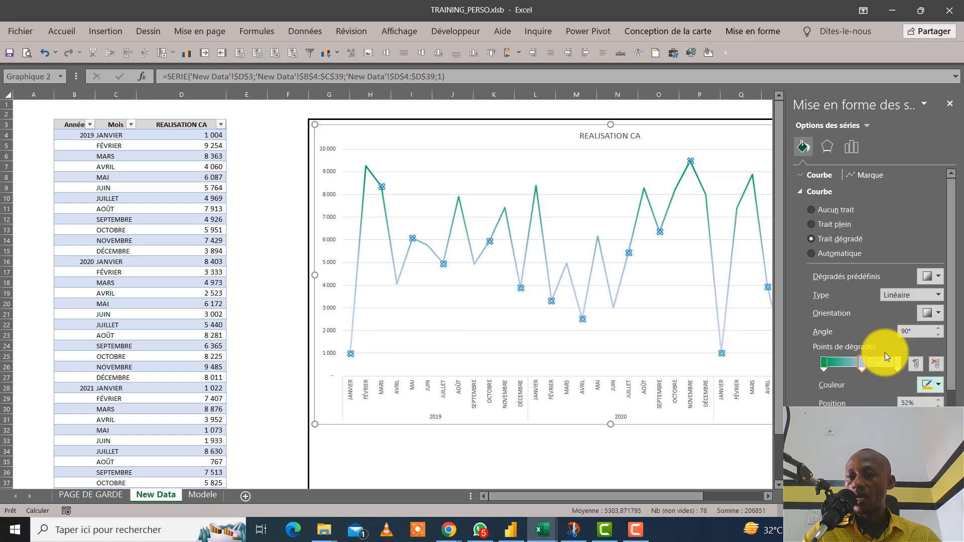
left_click(861, 361)
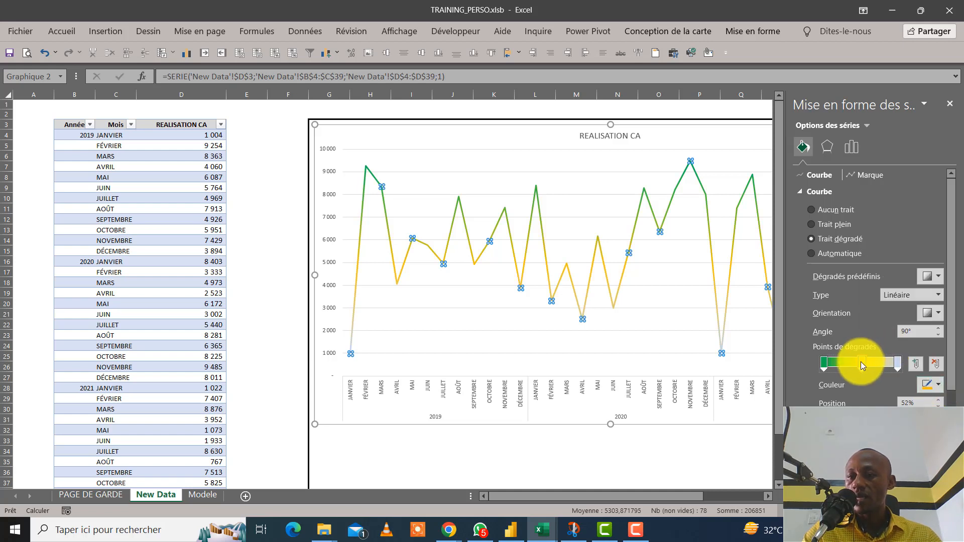
left_click(897, 361)
left_click(940, 388)
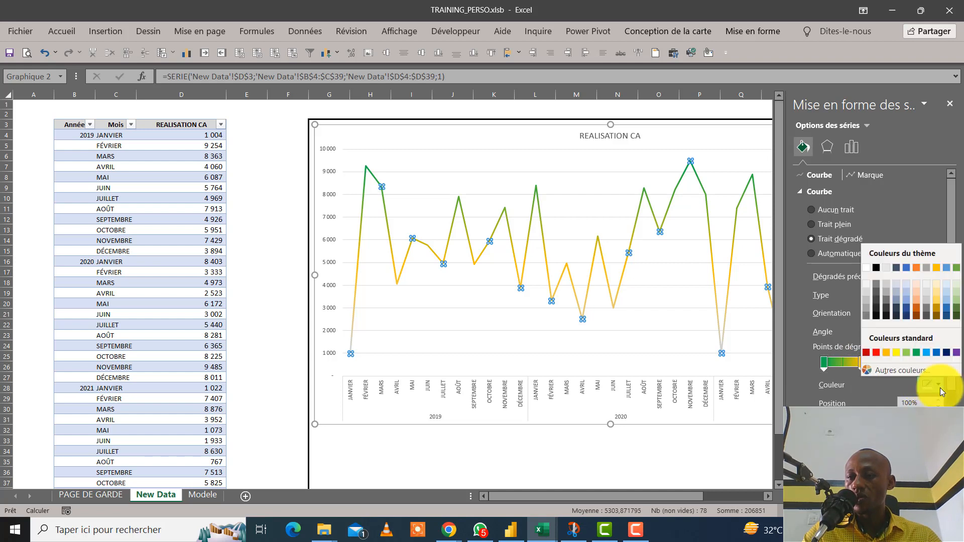
left_click(876, 355)
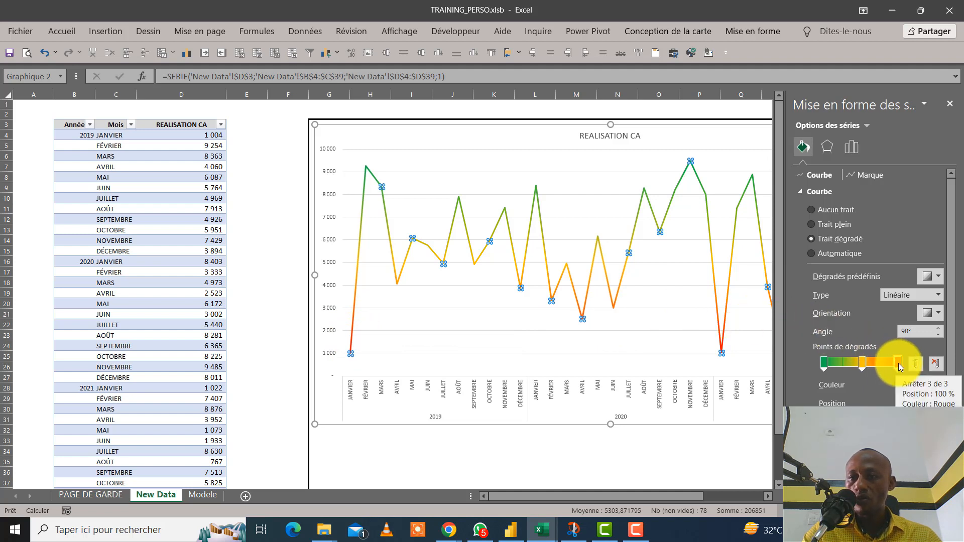
Shift the gradient's red stop to 87% and the orange stop to 53%, and close the series formatting.
left_click_drag(899, 363, 860, 368)
left_click(860, 365)
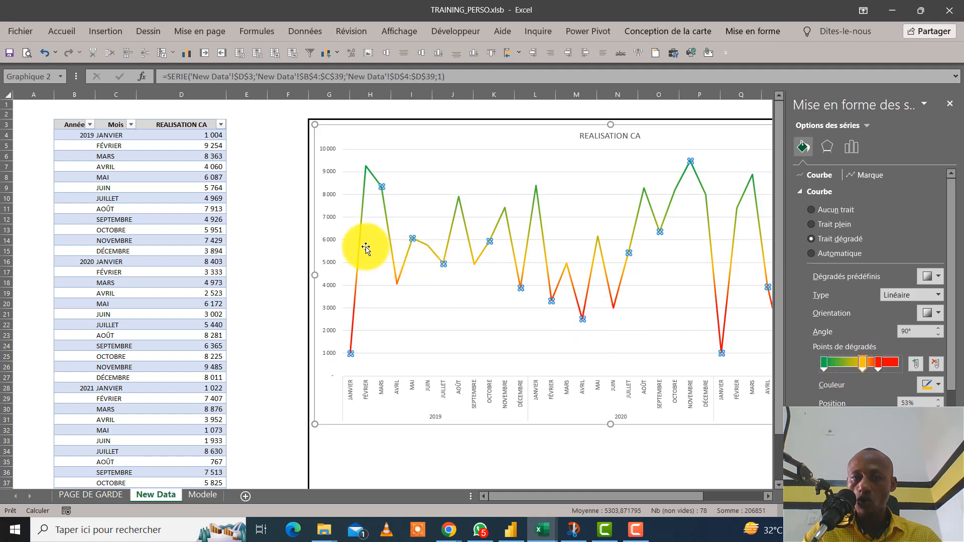
mouse_move(360, 246)
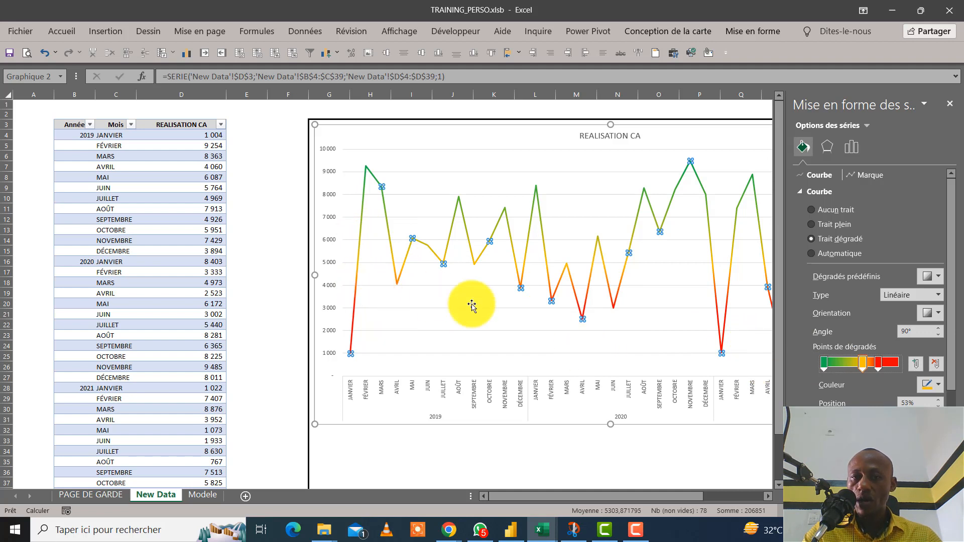
left_click(879, 363)
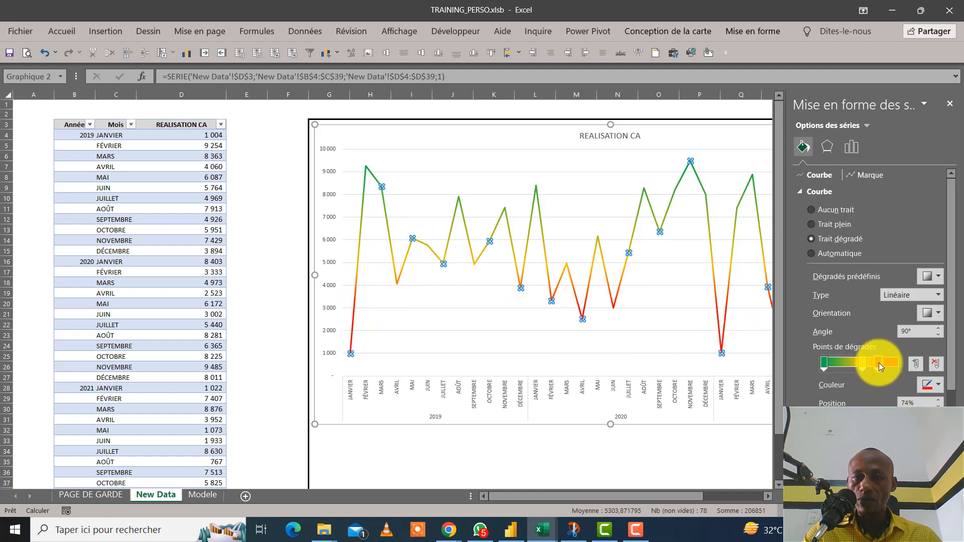
left_click_drag(889, 363, 888, 363)
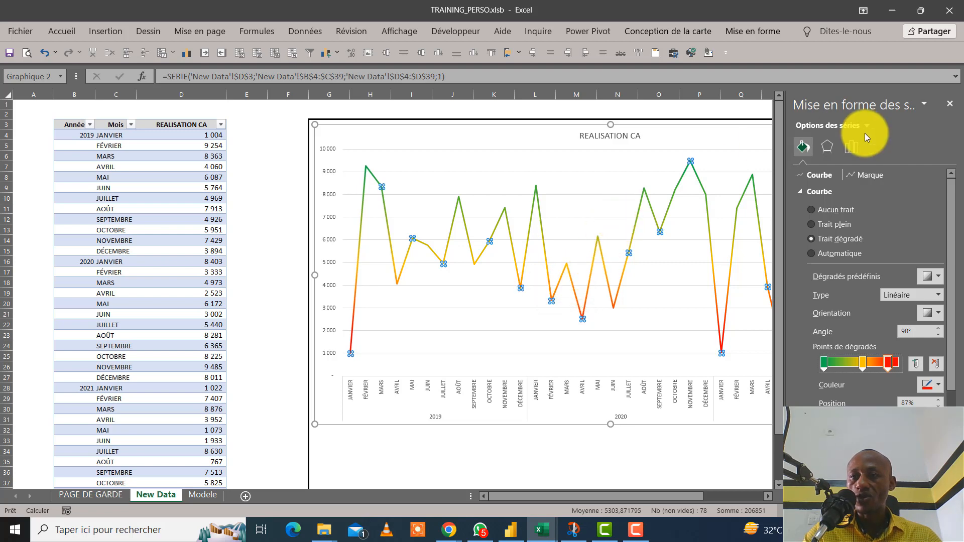
left_click(952, 104)
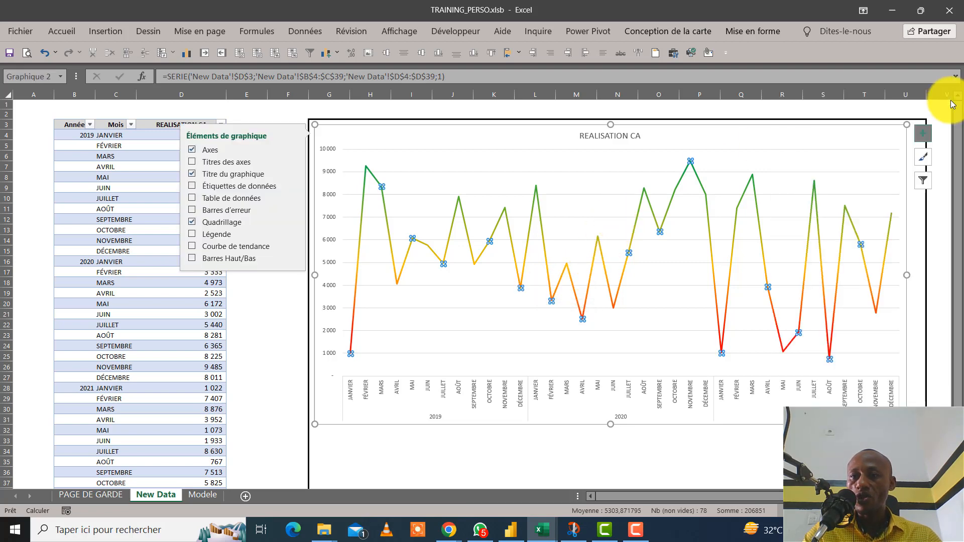
left_click(834, 104)
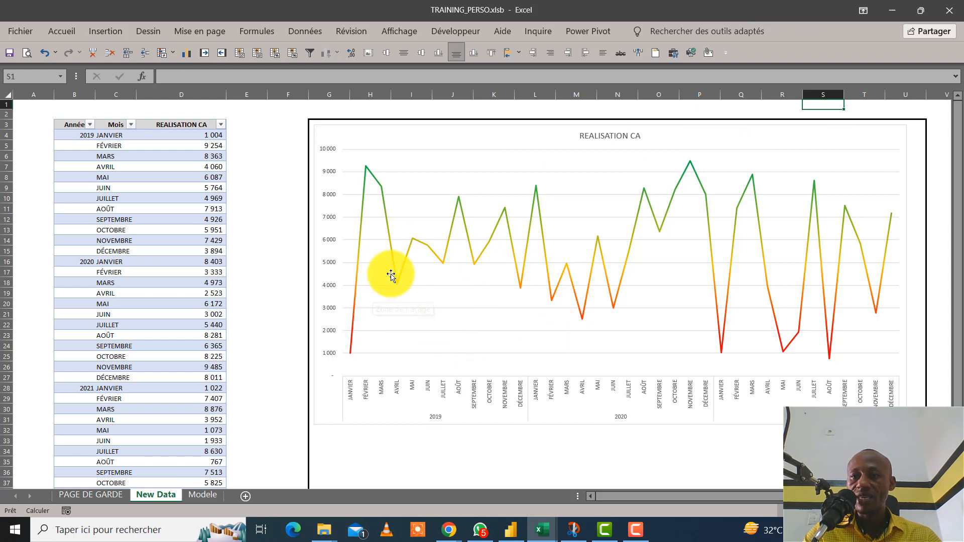
Add data labels to the REALISATION CA line chart.
left_click(446, 243)
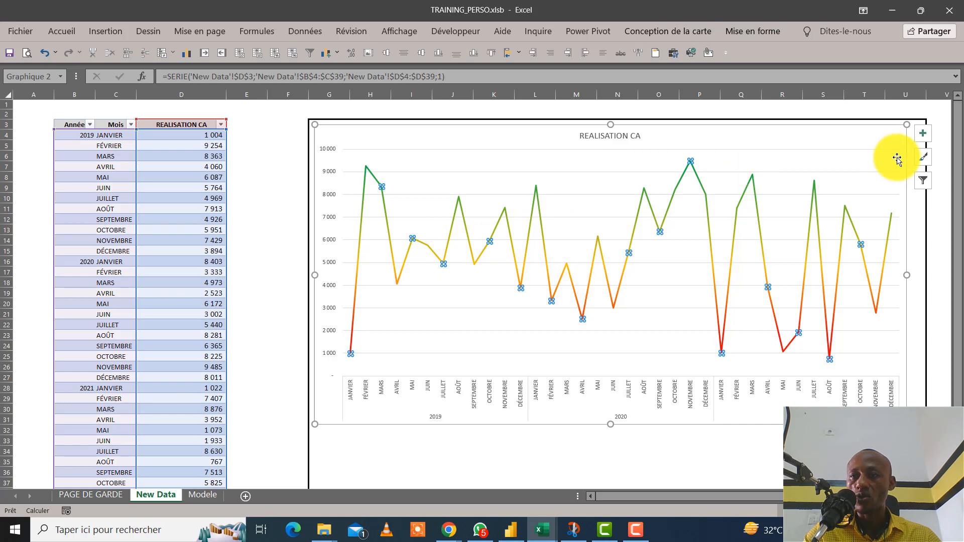
left_click(931, 134)
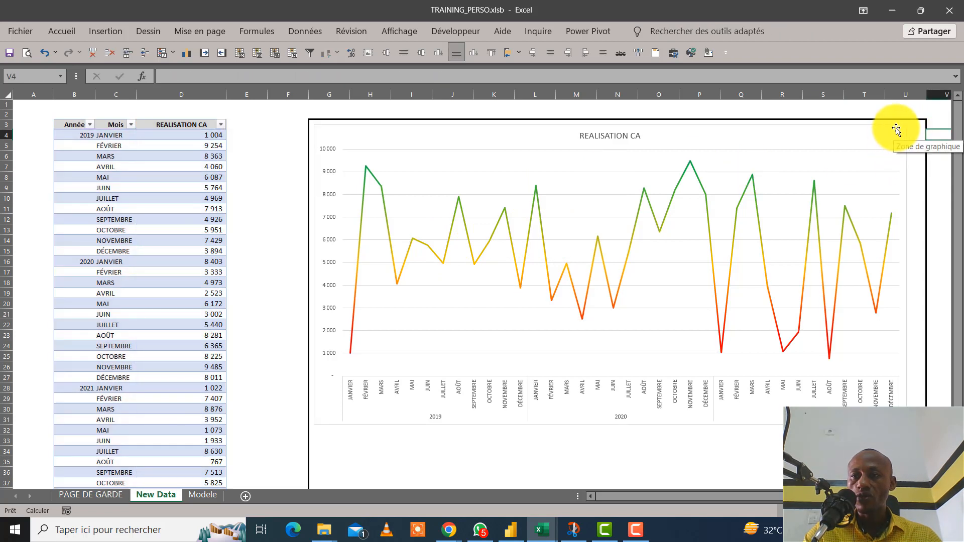
left_click(899, 134)
left_click(923, 136)
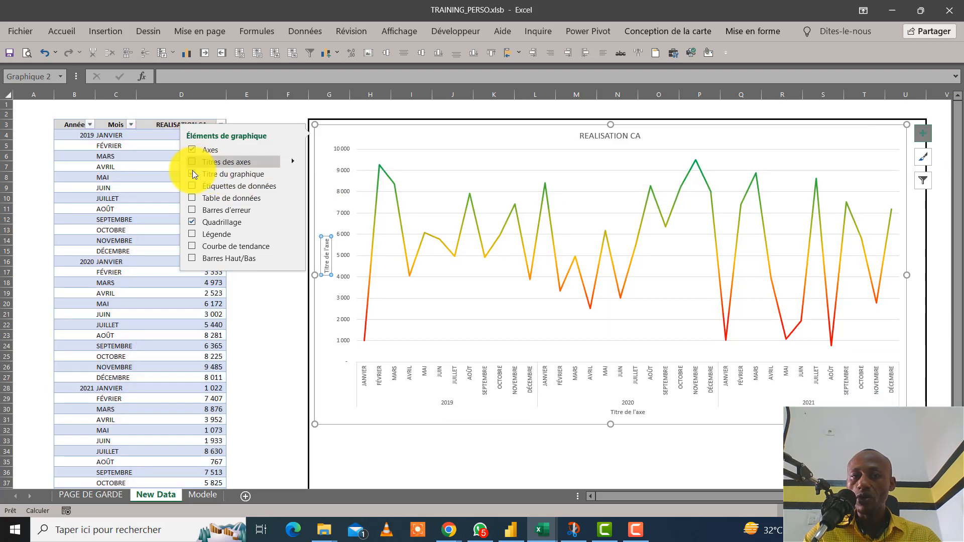
left_click(192, 186)
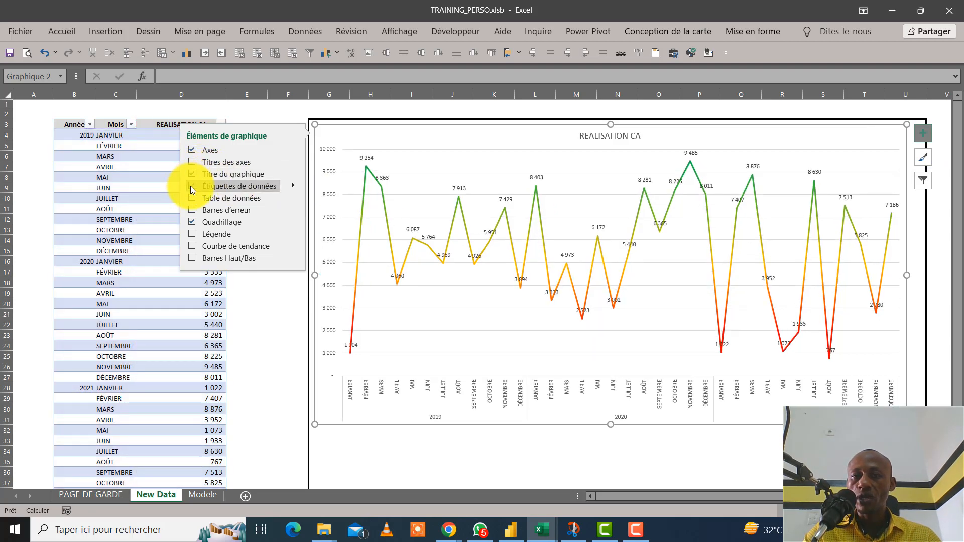
left_click(388, 103)
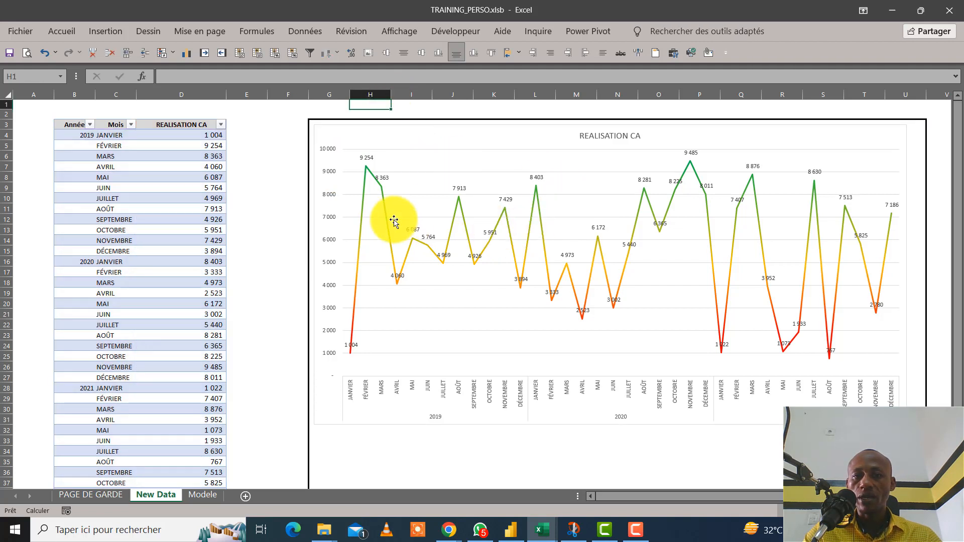
Delete the vertical value axis from the REALISATION CA chart.
left_click(328, 207)
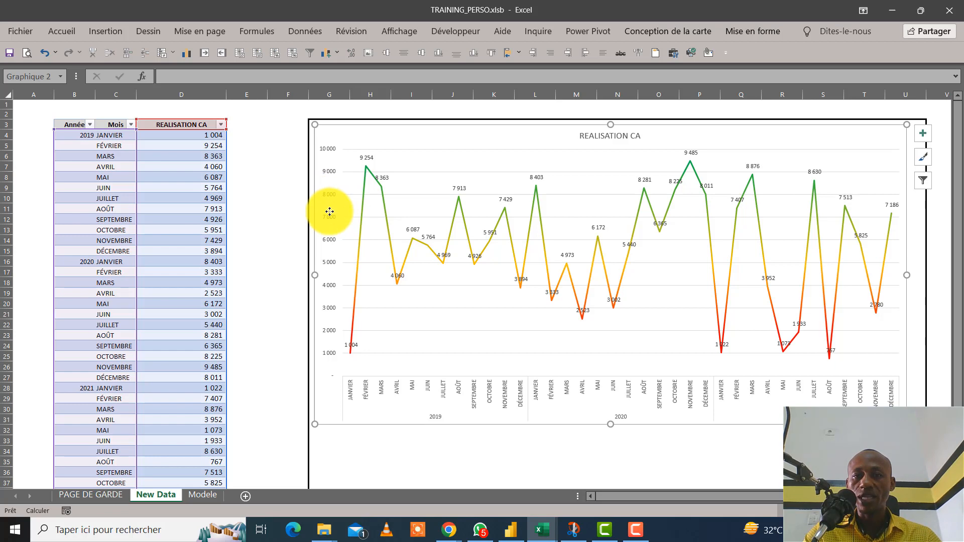
left_click(332, 173)
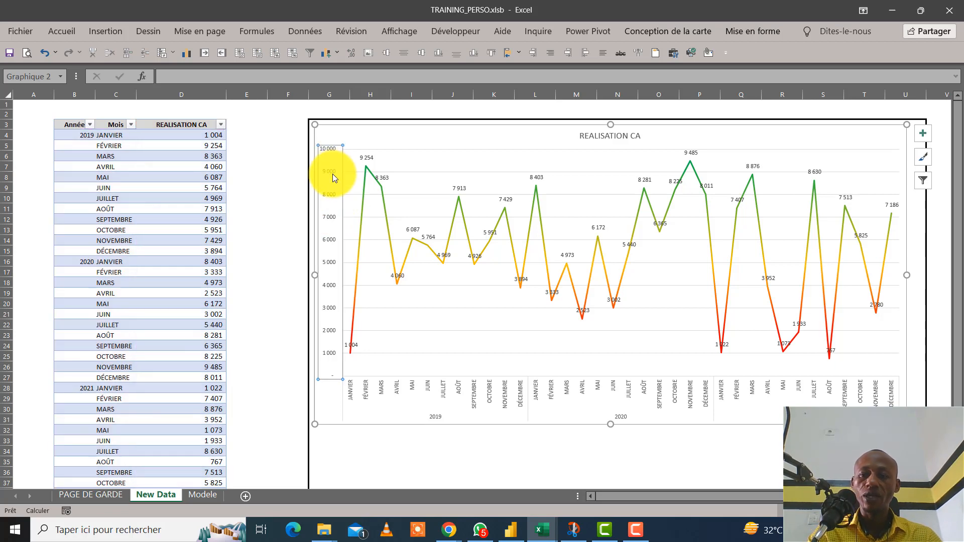
key("Delete")
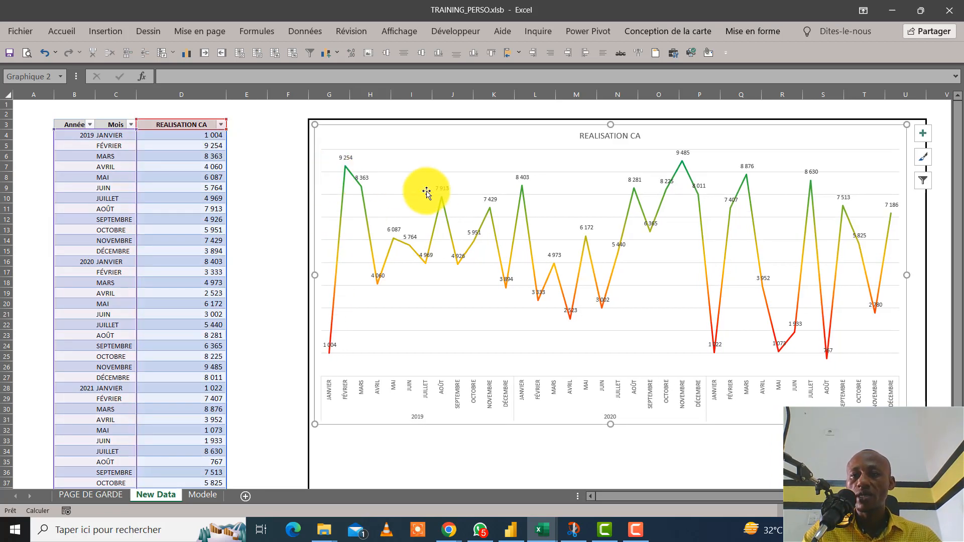
Delete the horizontal gridlines from the REALISATION CA line chart and deselect the chart.
left_click(636, 331)
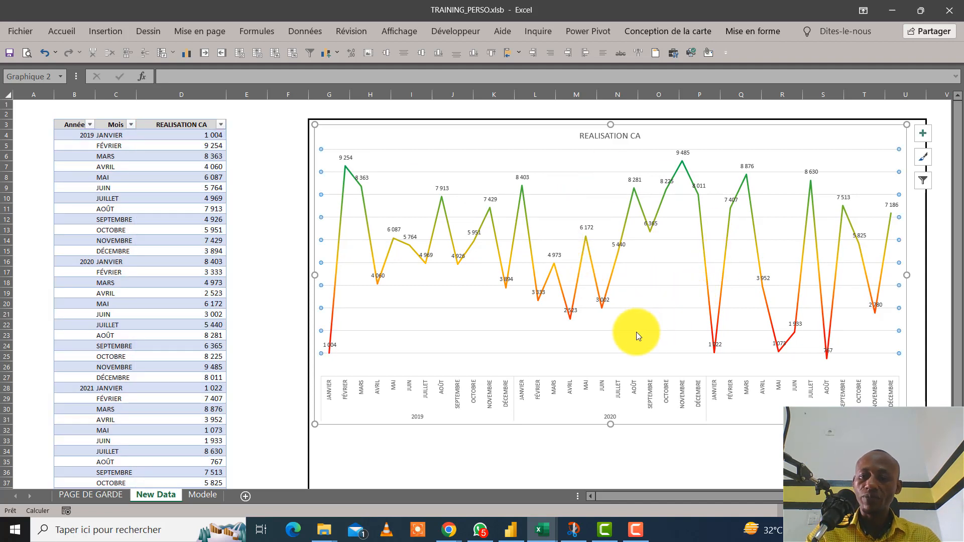
key("Delete")
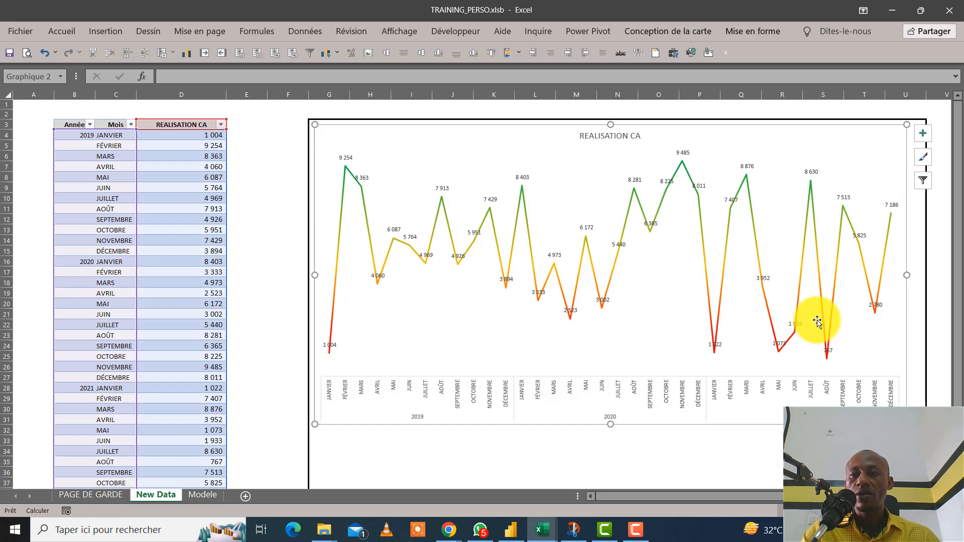
left_click(938, 293)
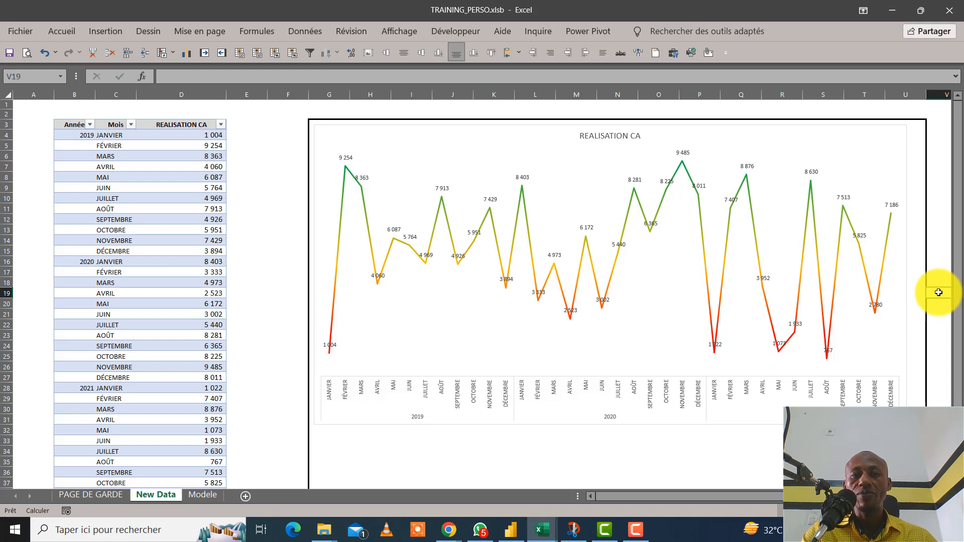
left_click(257, 172)
key("Down")
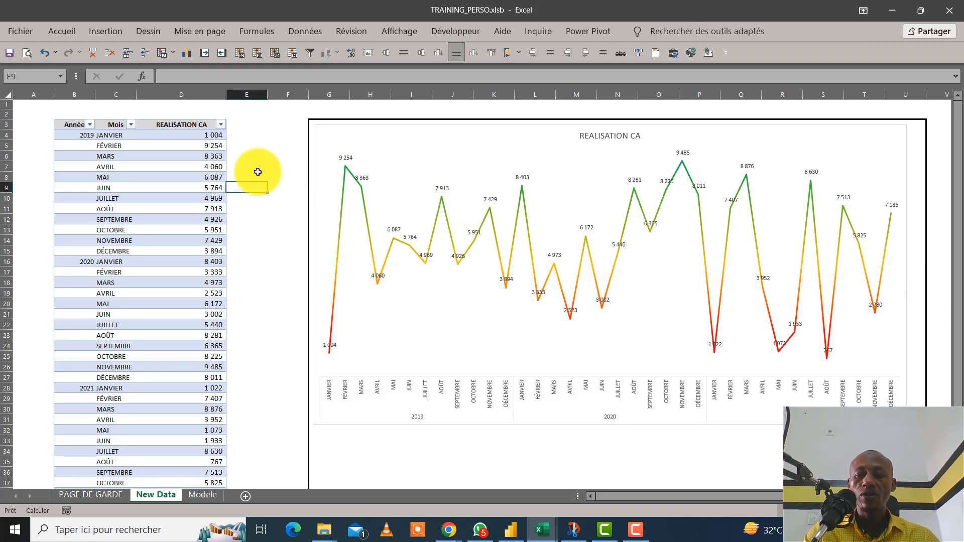
key("Left")
key("Down")
key("Down")
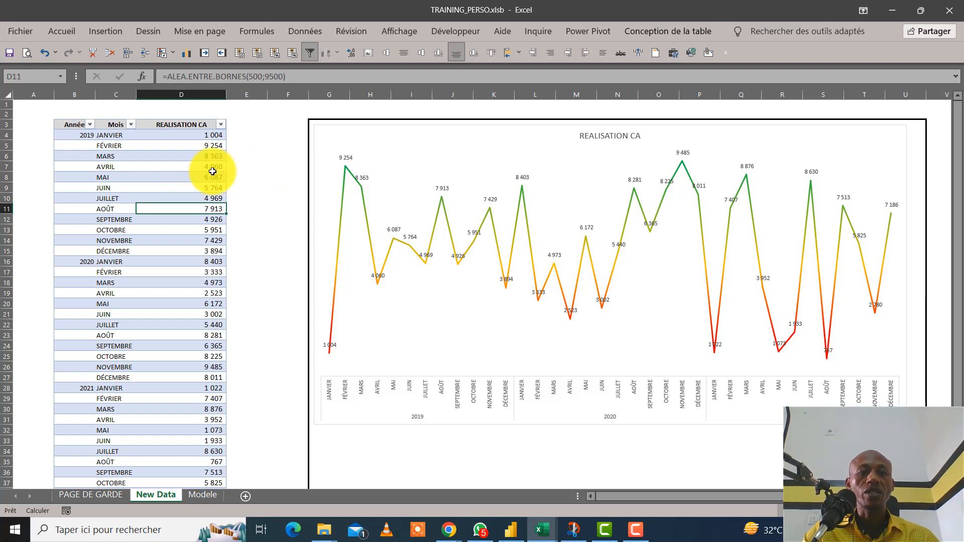
left_click(114, 146)
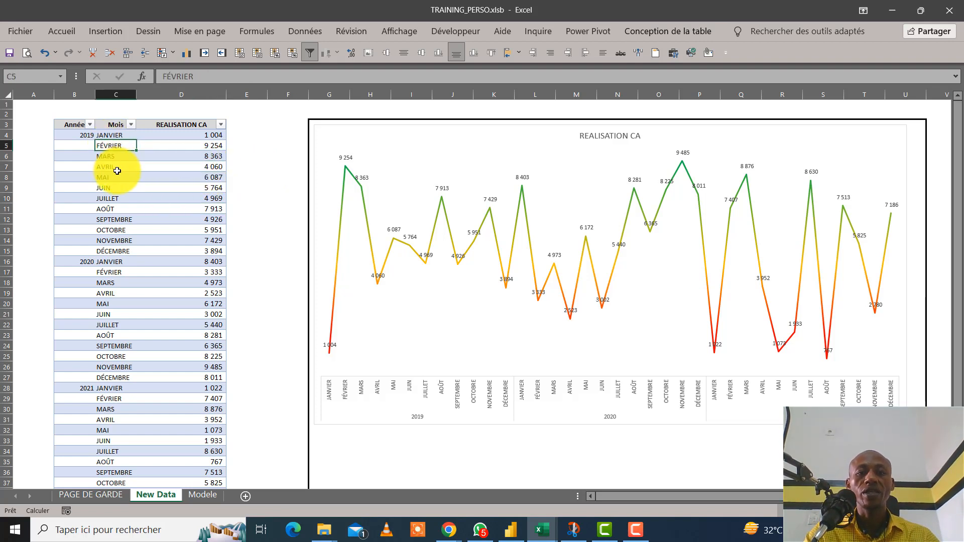
key("Down")
key("Down")
key("Down")
key("Down")
key("Down")
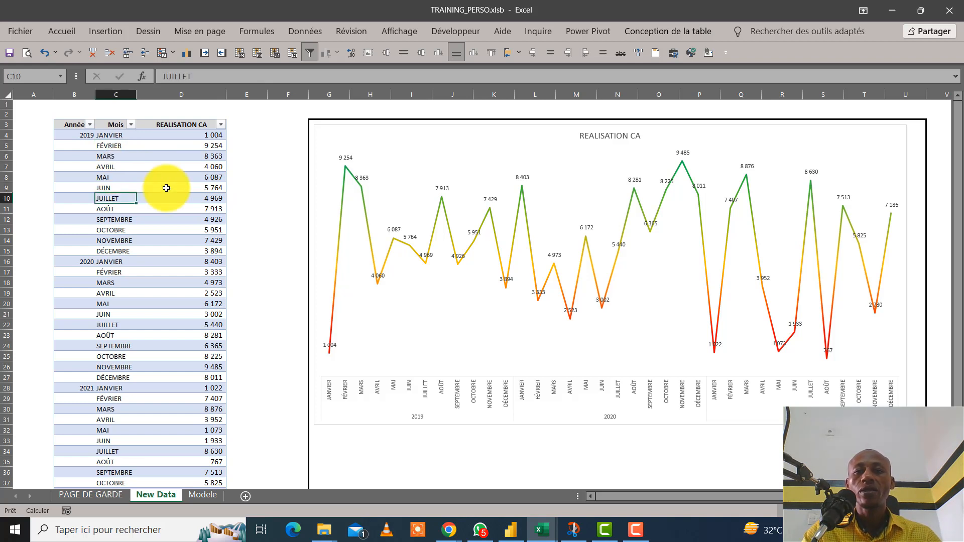
left_click(254, 199)
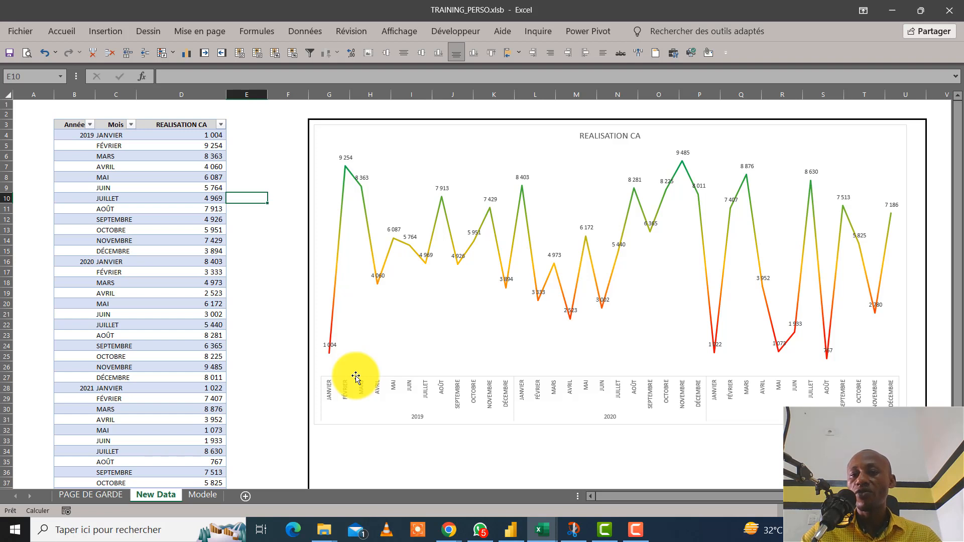
left_click(275, 397)
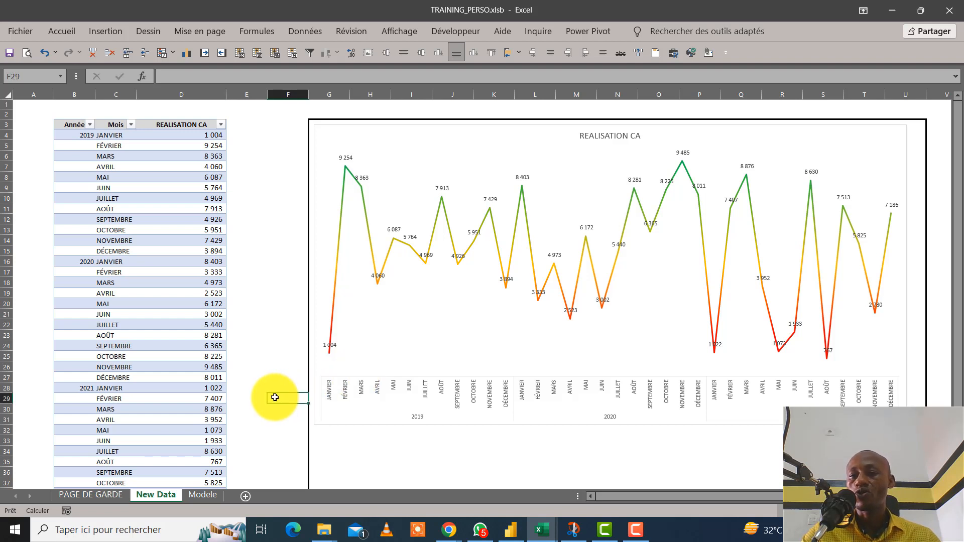
left_click(636, 530)
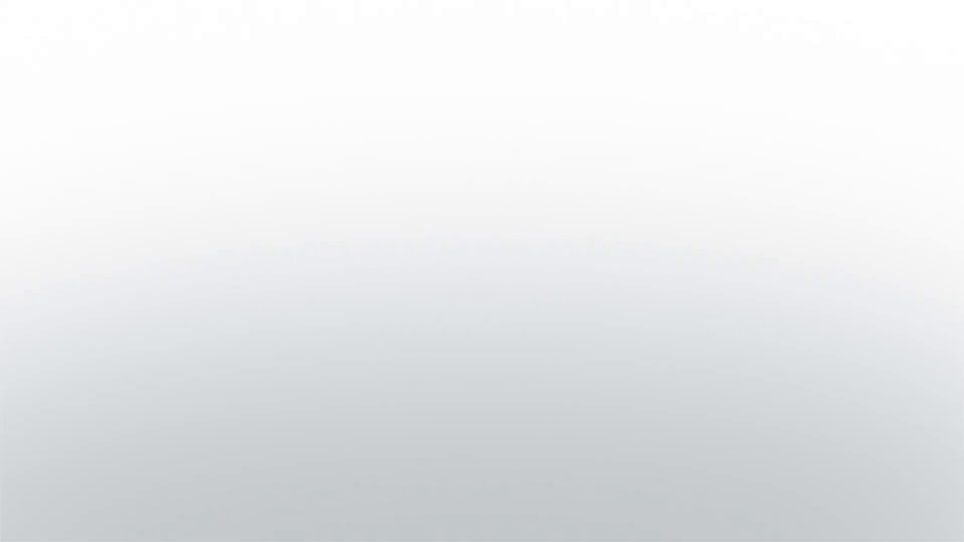